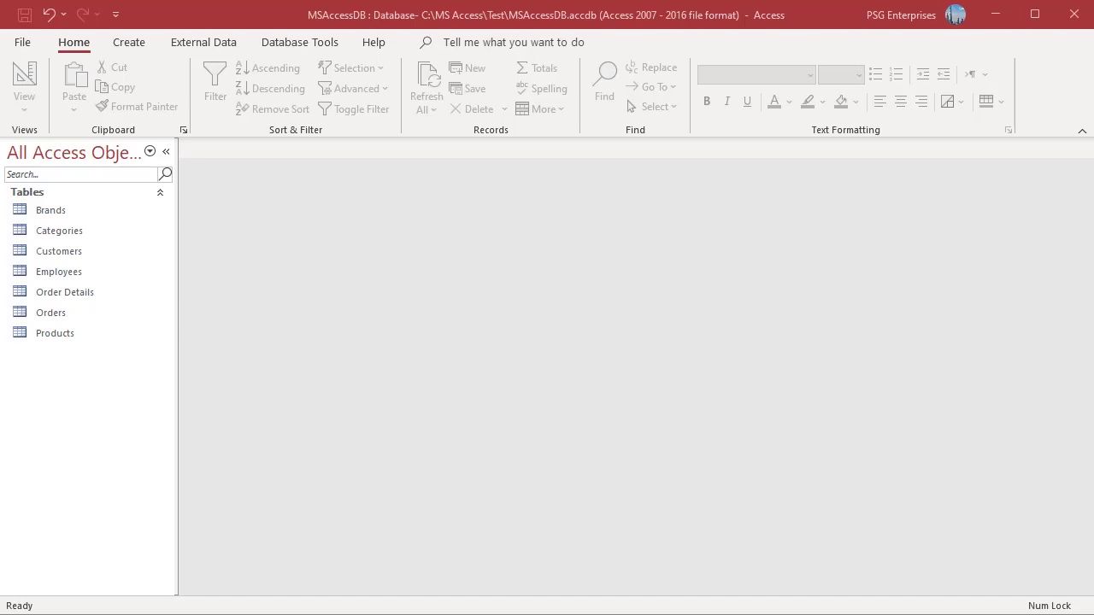
Start a new query design with Orders, Order Details, Products, Categories, Brands, Customers and Employees tables.
{"action": "left_click", "coordinate": [129, 42]}
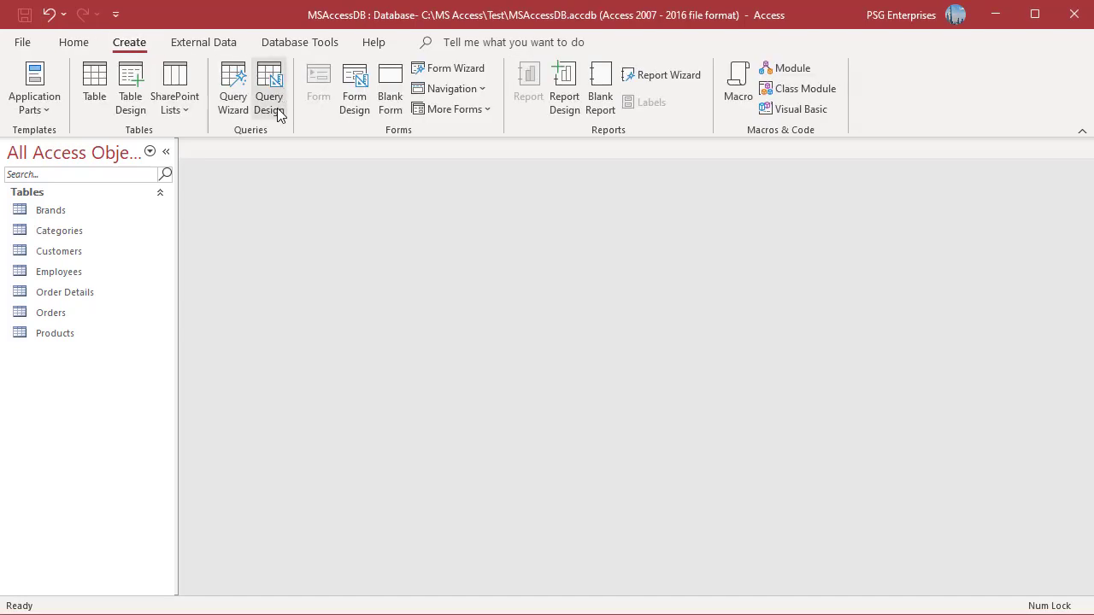
{"action": "left_click", "coordinate": [276, 109]}
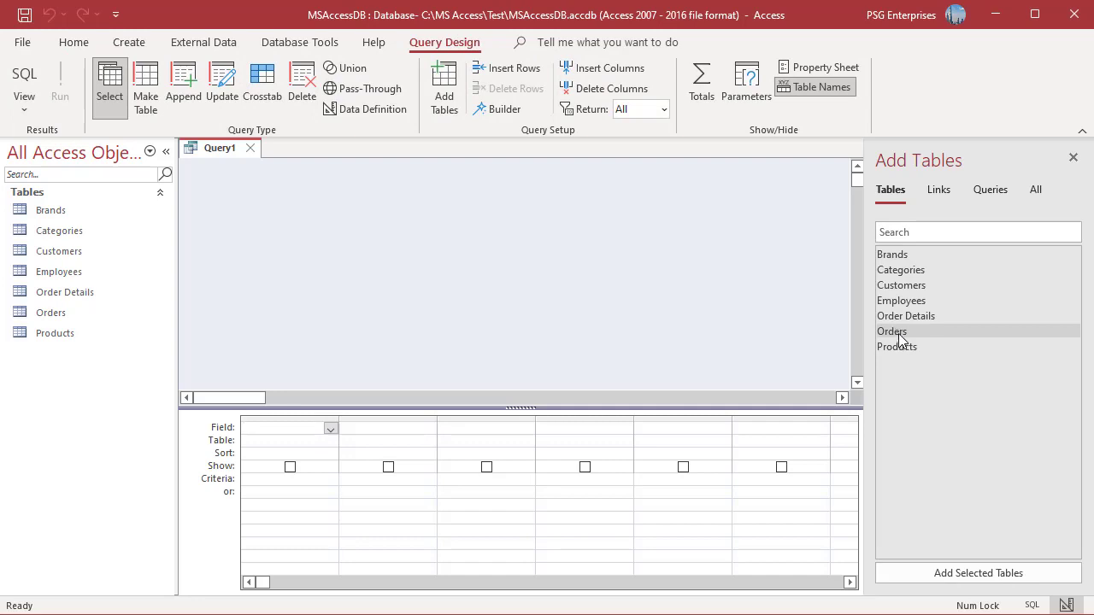
{"action": "double_click", "coordinate": [899, 333]}
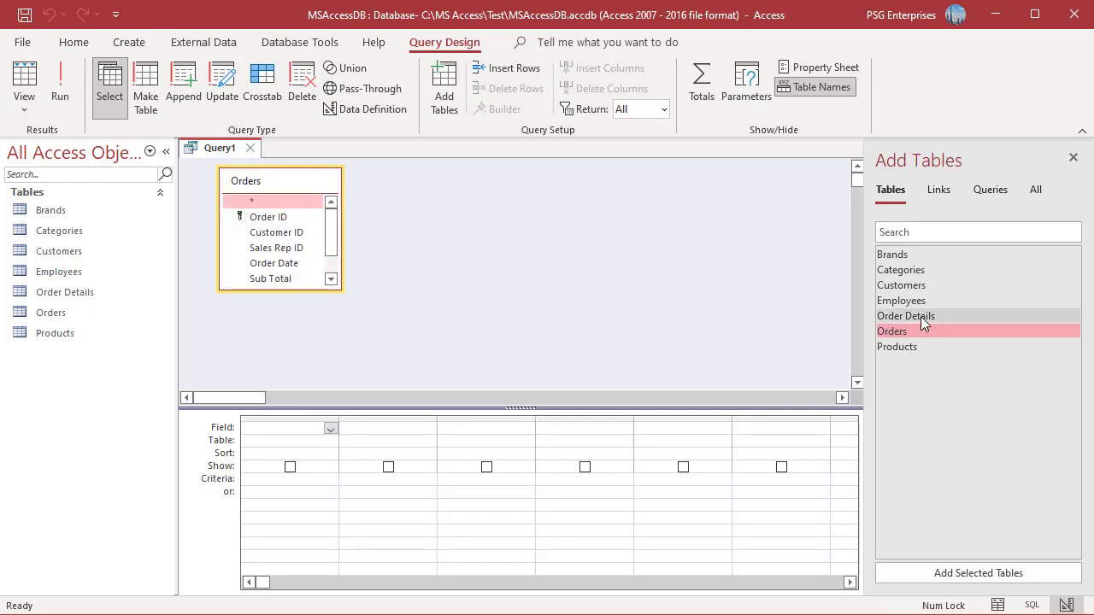
{"action": "double_click", "coordinate": [920, 316]}
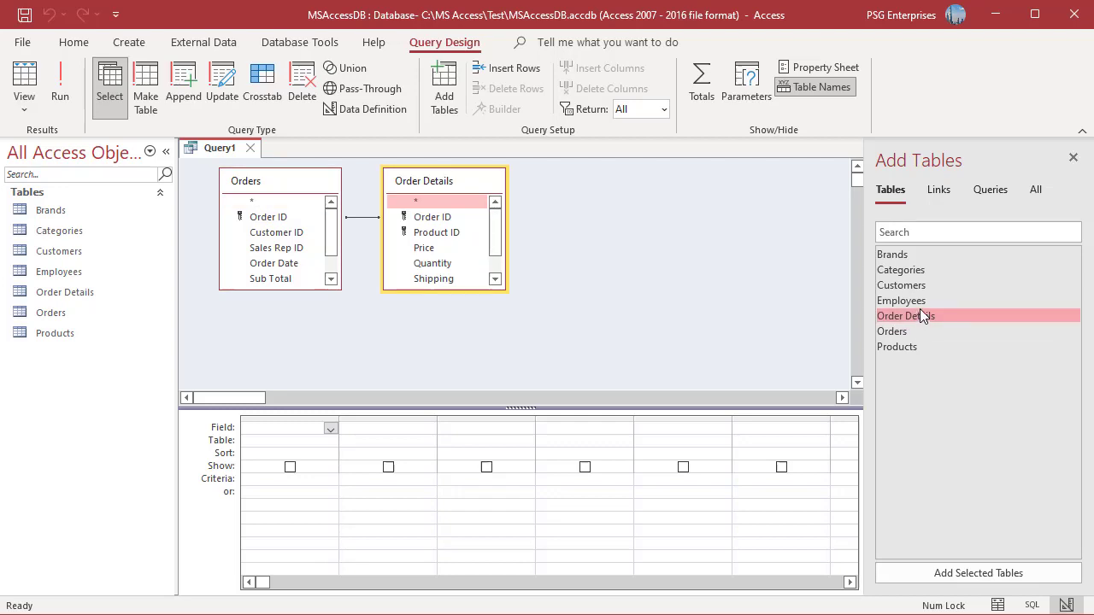
{"action": "double_click", "coordinate": [907, 346]}
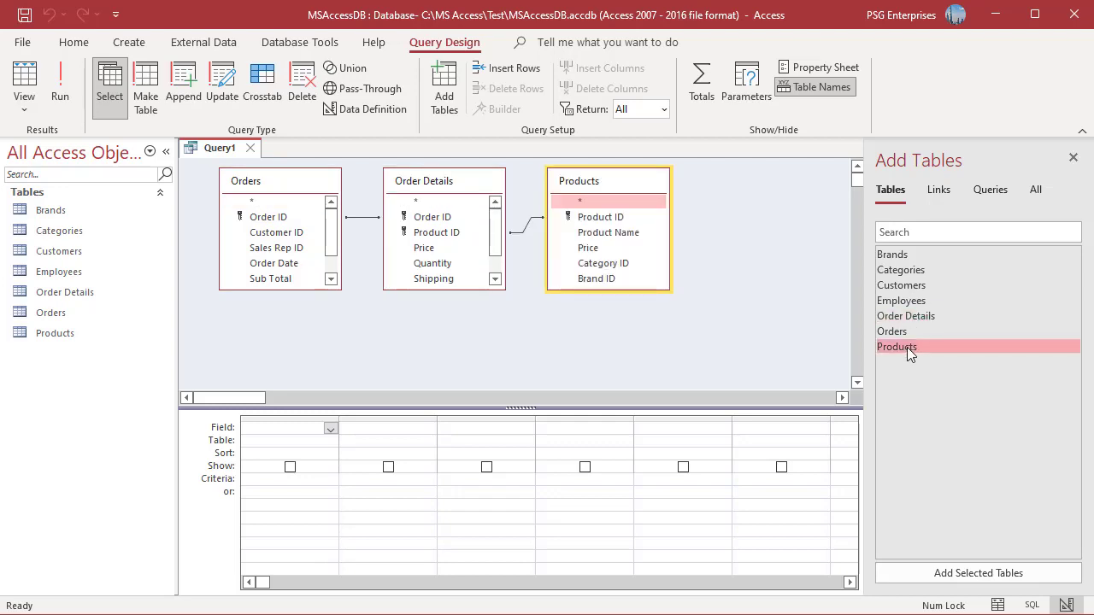
{"action": "double_click", "coordinate": [918, 269]}
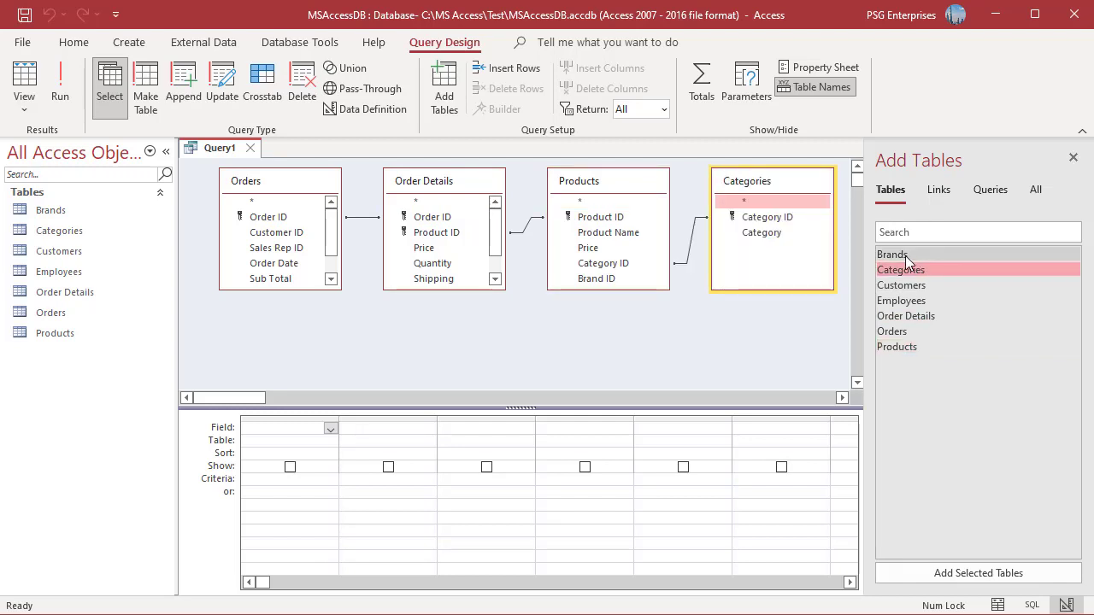
{"action": "double_click", "coordinate": [906, 256]}
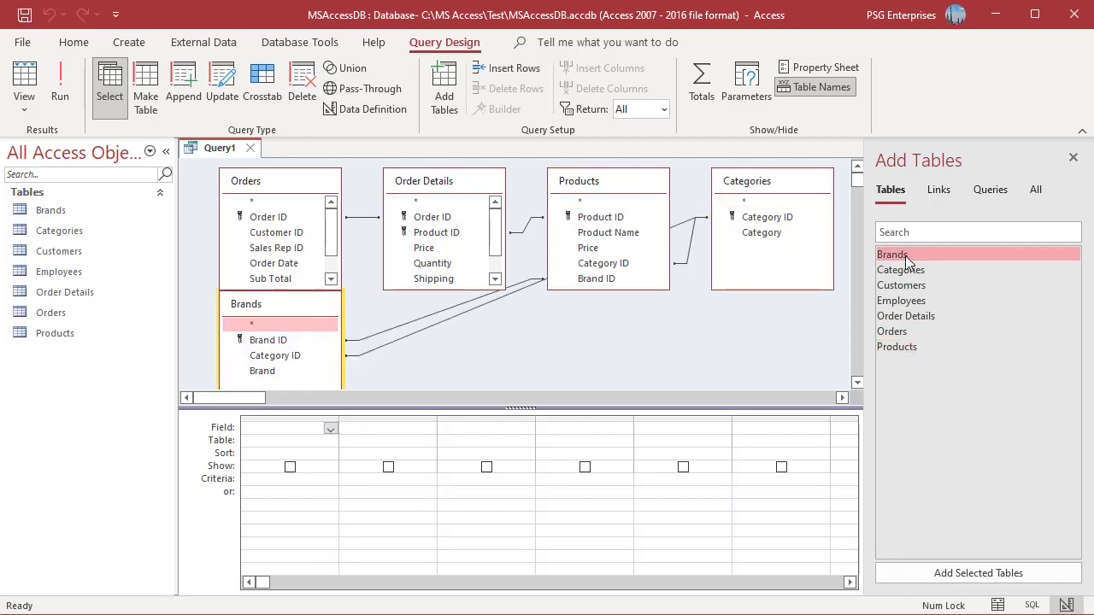
{"action": "double_click", "coordinate": [912, 286]}
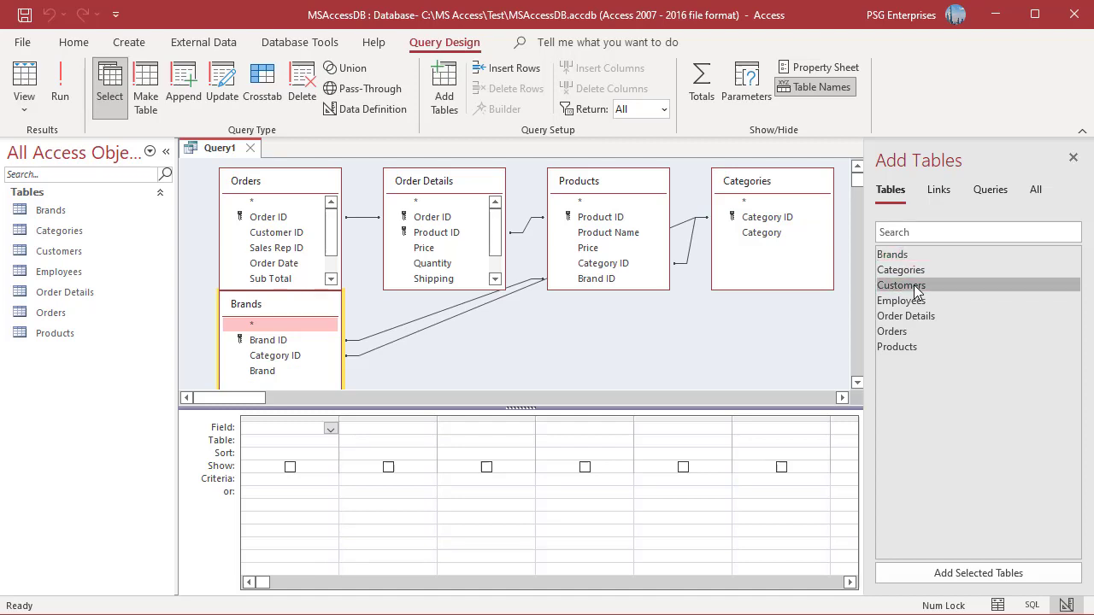
{"action": "double_click", "coordinate": [901, 301]}
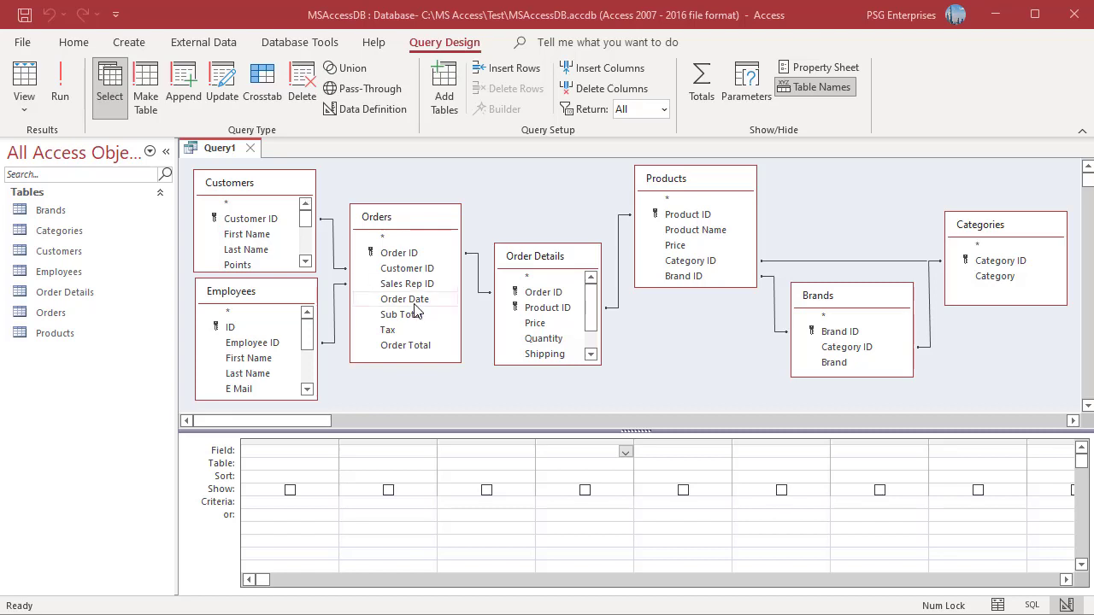
Add Order ID, Product Name, Category, Brand, Order Total and Order Date to the query grid.
{"action": "left_click", "coordinate": [399, 254]}
{"action": "double_click", "coordinate": [398, 253]}
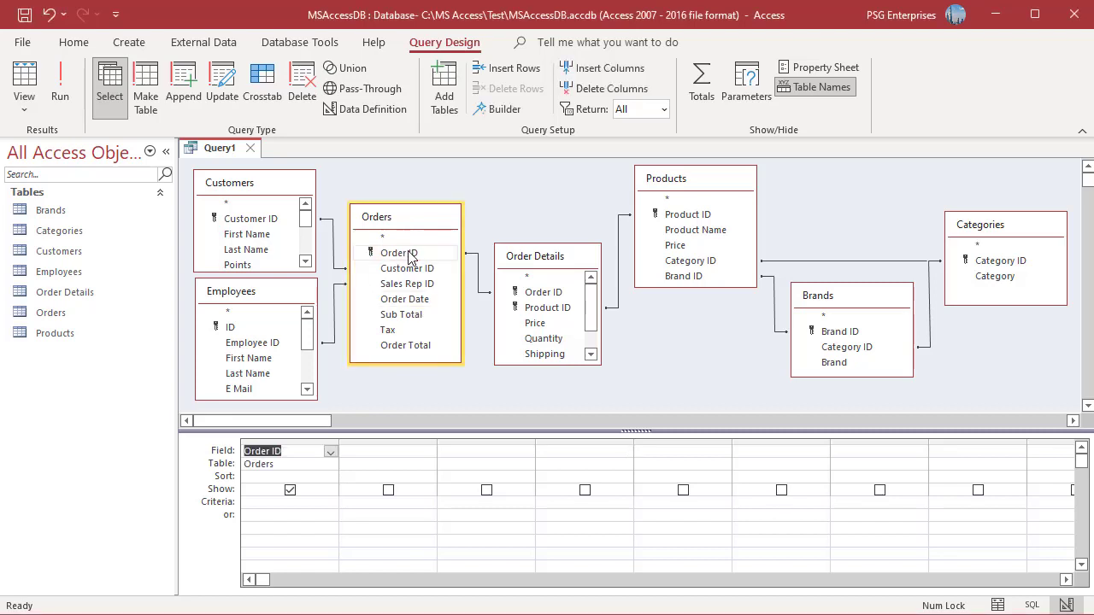
{"action": "double_click", "coordinate": [695, 232]}
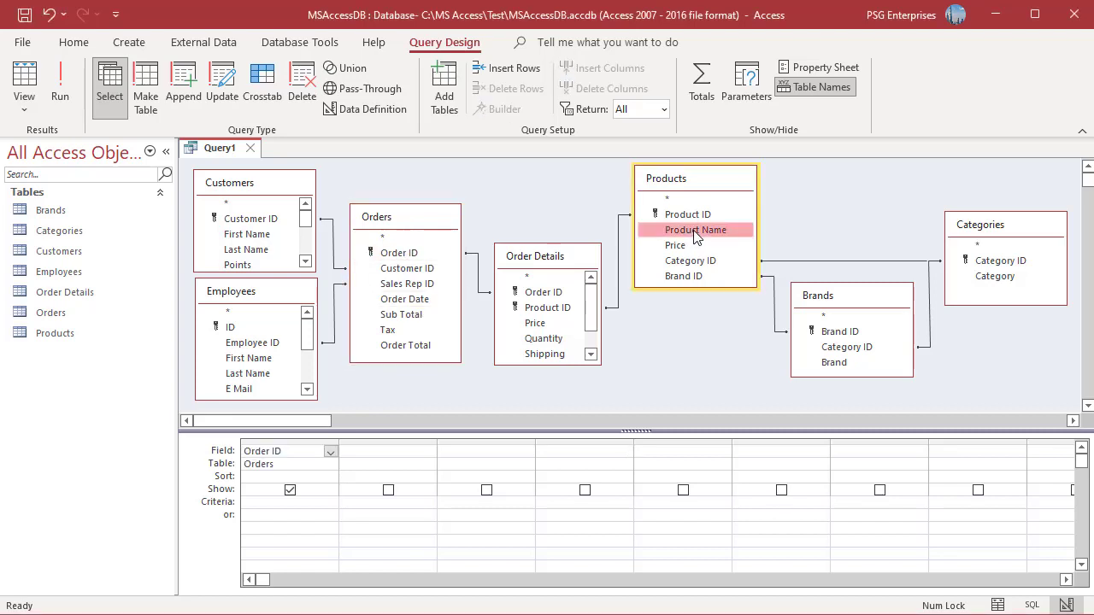
{"action": "double_click", "coordinate": [994, 277]}
{"action": "double_click", "coordinate": [843, 365]}
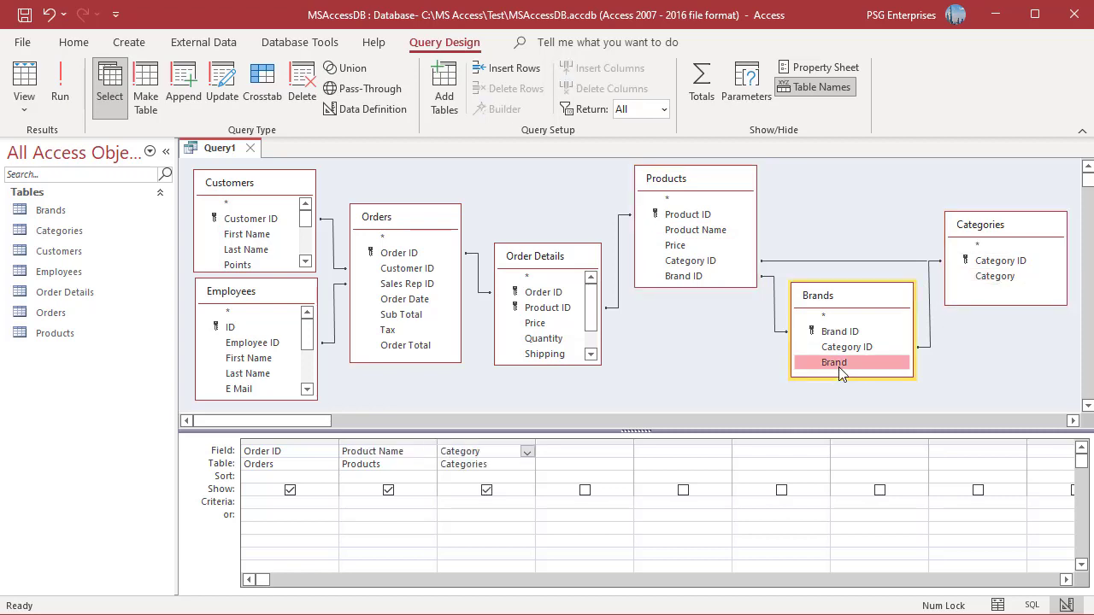
{"action": "left_click", "coordinate": [405, 346]}
{"action": "double_click", "coordinate": [405, 346]}
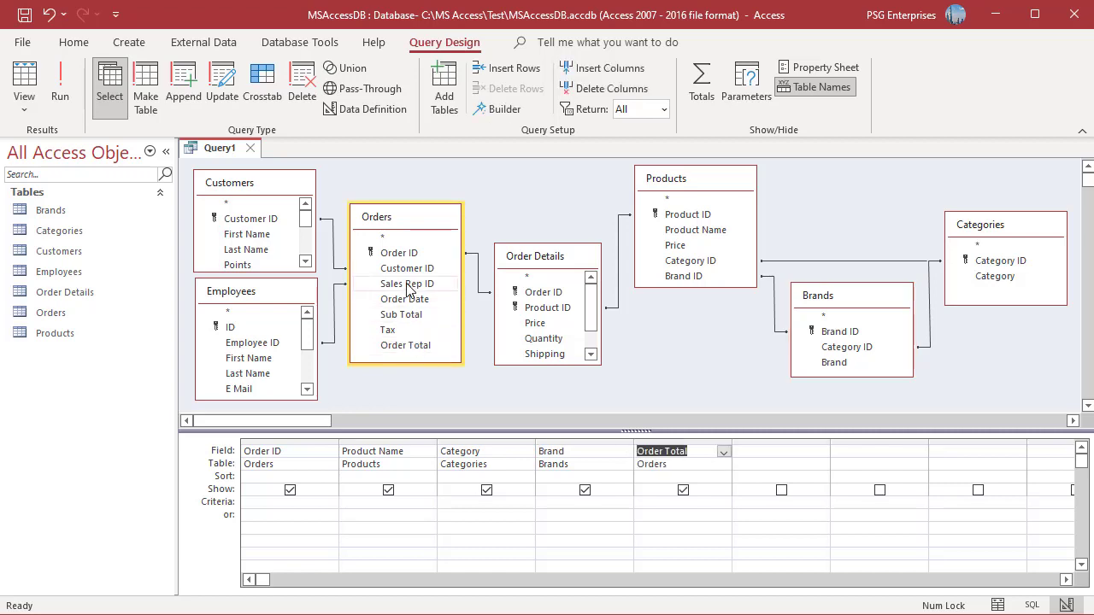
{"action": "left_click", "coordinate": [411, 300]}
{"action": "double_click", "coordinate": [412, 301]}
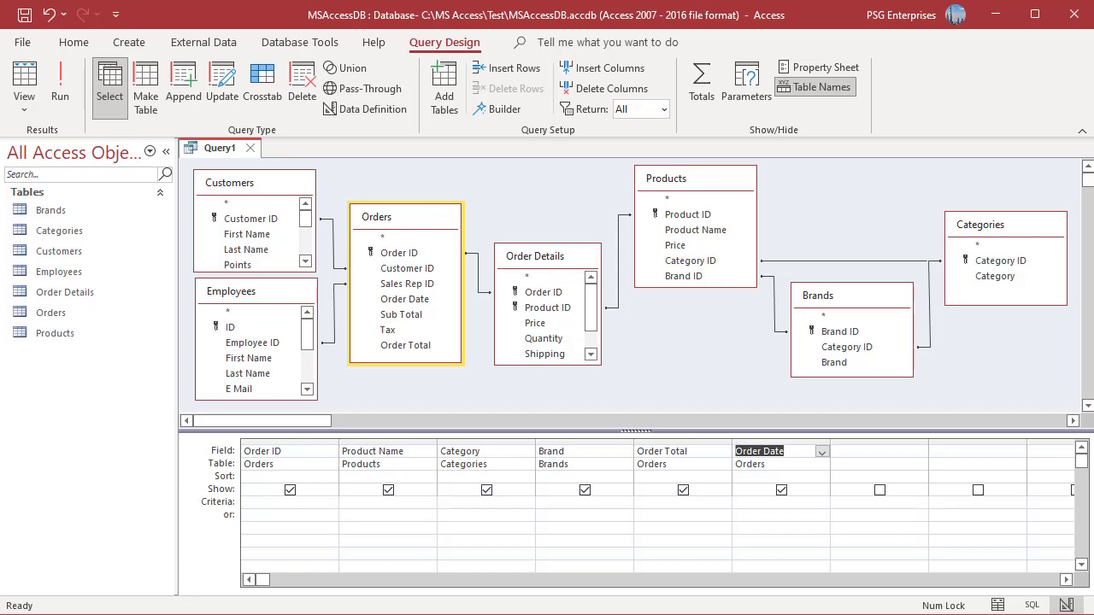
Set criteria Brand 'Dell', Category 'Laptop', and DatePart("yyyy",[Order Date])=2021 under Order Date.
{"action": "left_click", "coordinate": [598, 505]}
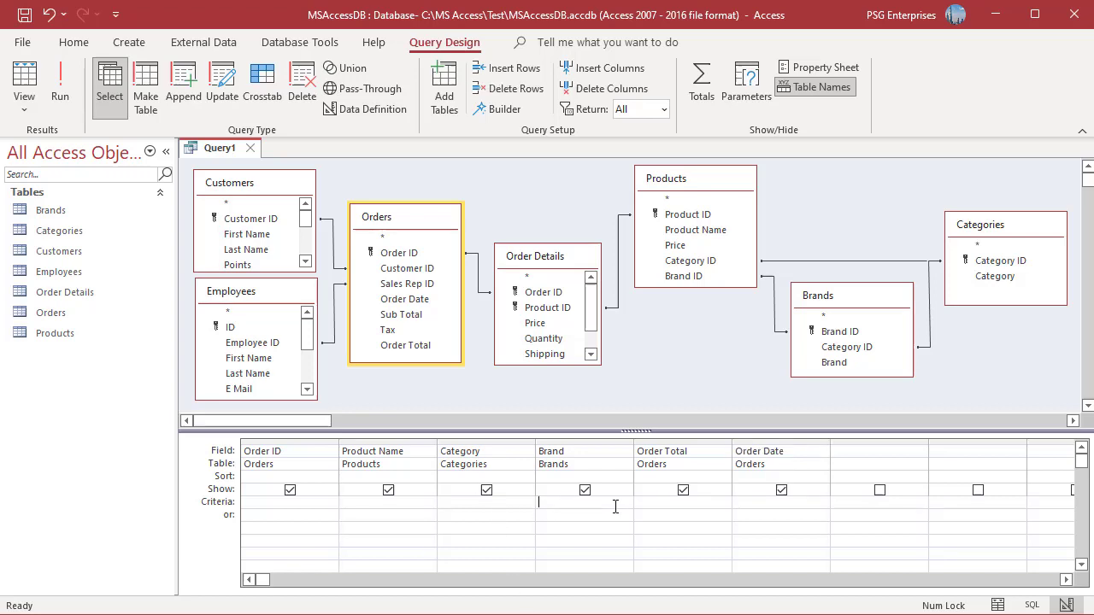
{"action": "type", "text": "Dell"}
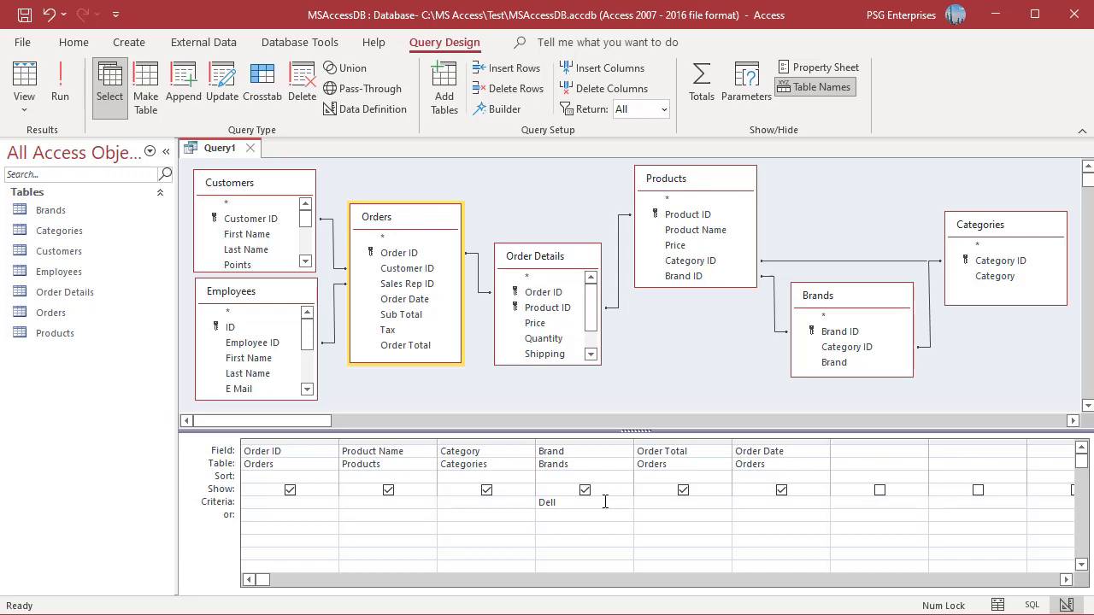
{"action": "left_click", "coordinate": [462, 504]}
{"action": "type", "text": "Laptop"}
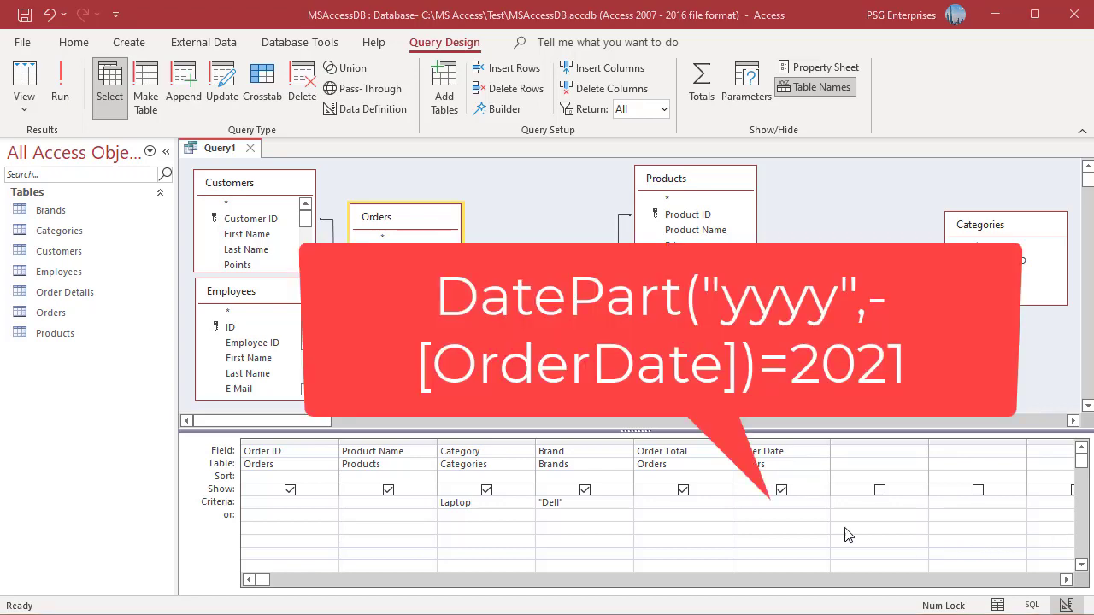
{"action": "left_click", "coordinate": [748, 505]}
{"action": "key", "text": "ctrl+v"}
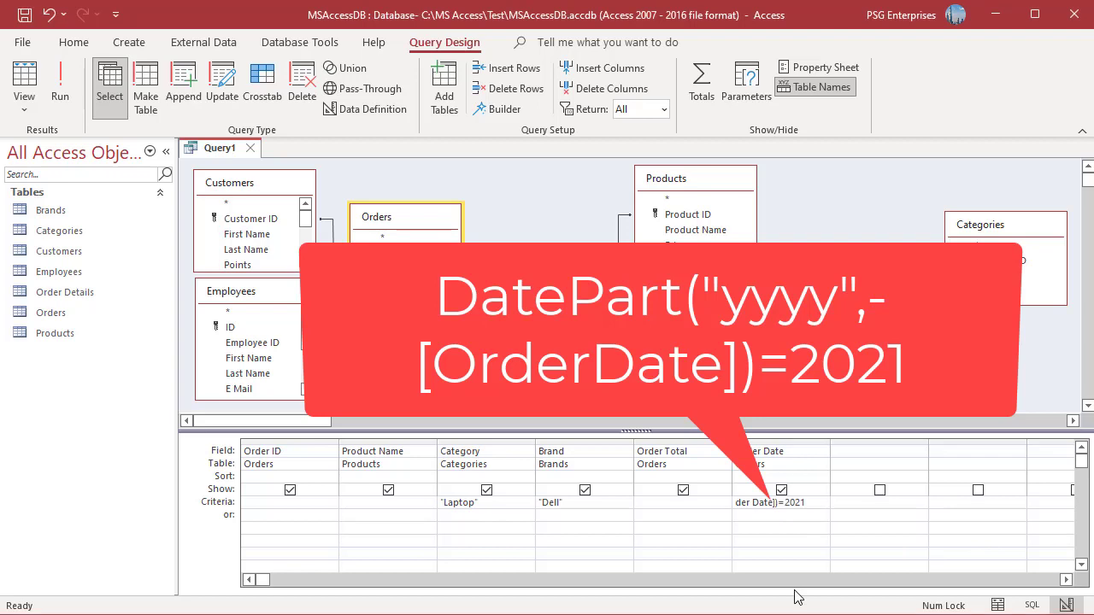
{"action": "key", "text": "Home"}
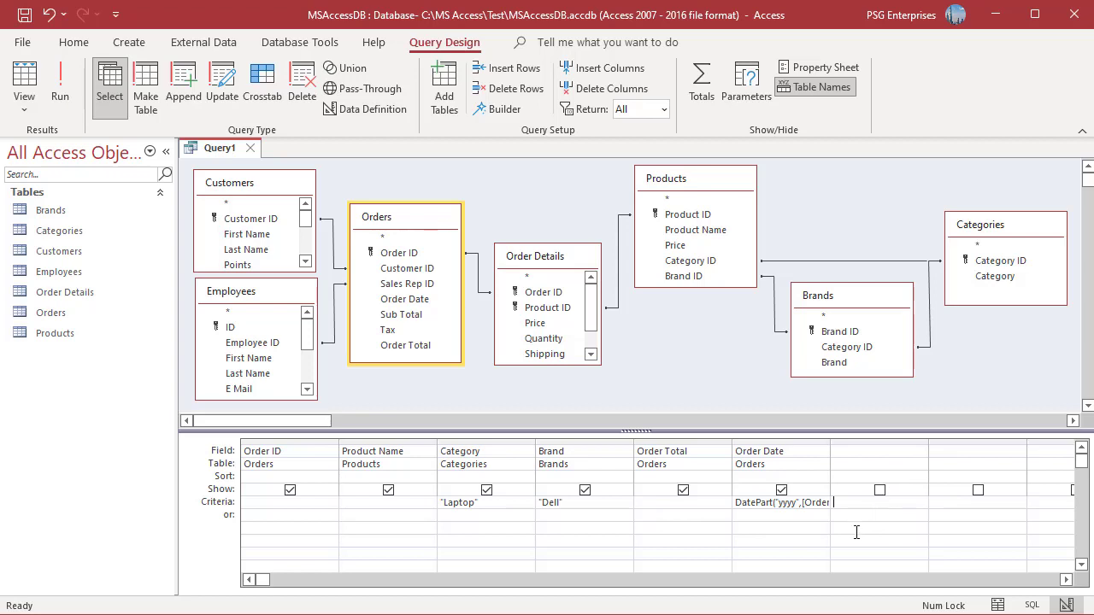
Add a calculated Customer field joining [Customers].[First Name] and [Last Name] with a space.
{"action": "right_click", "coordinate": [845, 451]}
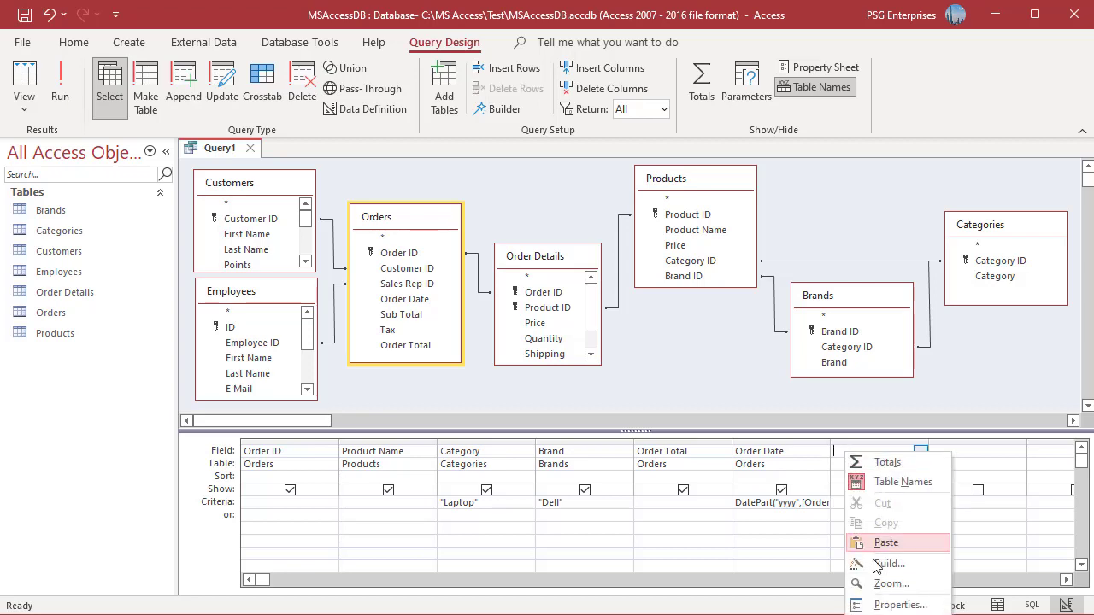
{"action": "left_click", "coordinate": [892, 584]}
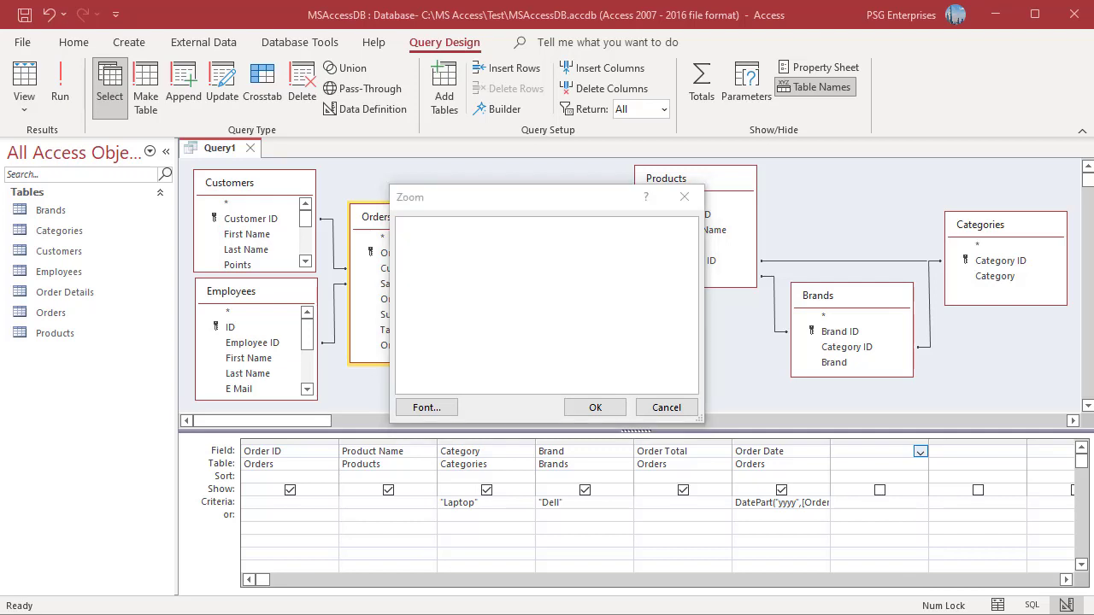
{"action": "key", "text": "alt+Tab"}
{"action": "type", "text": "Customer :"}
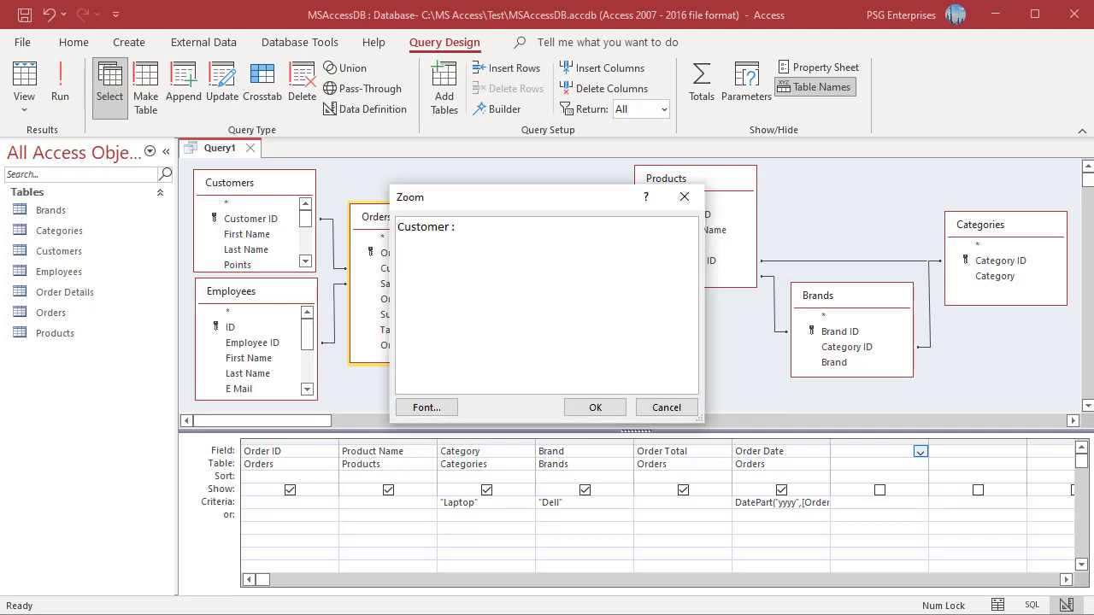
{"action": "key", "text": "alt+Tab"}
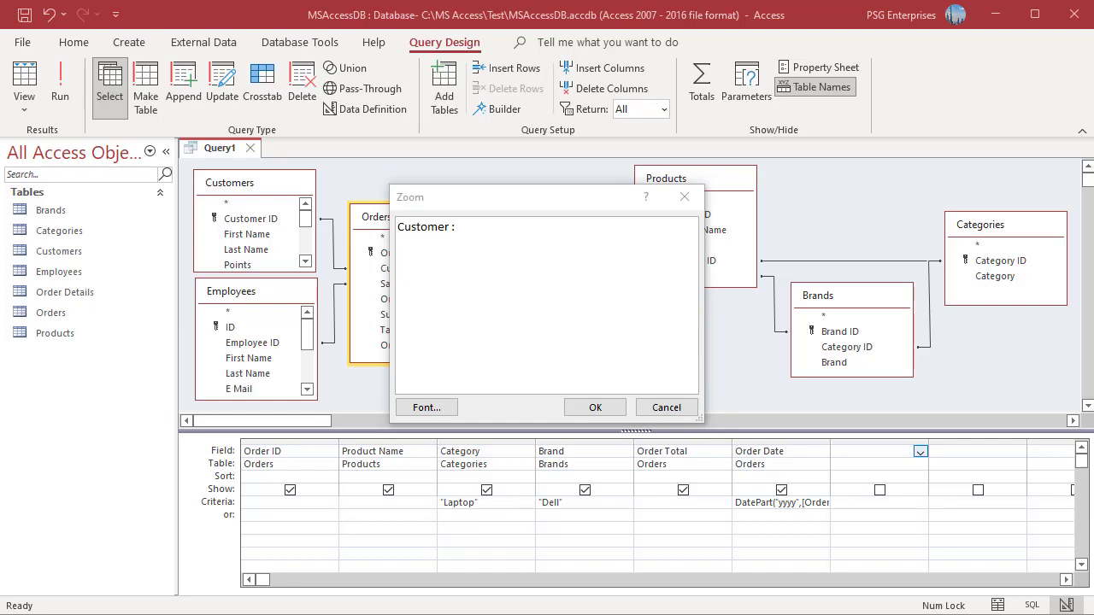
{"action": "left_click", "coordinate": [482, 237]}
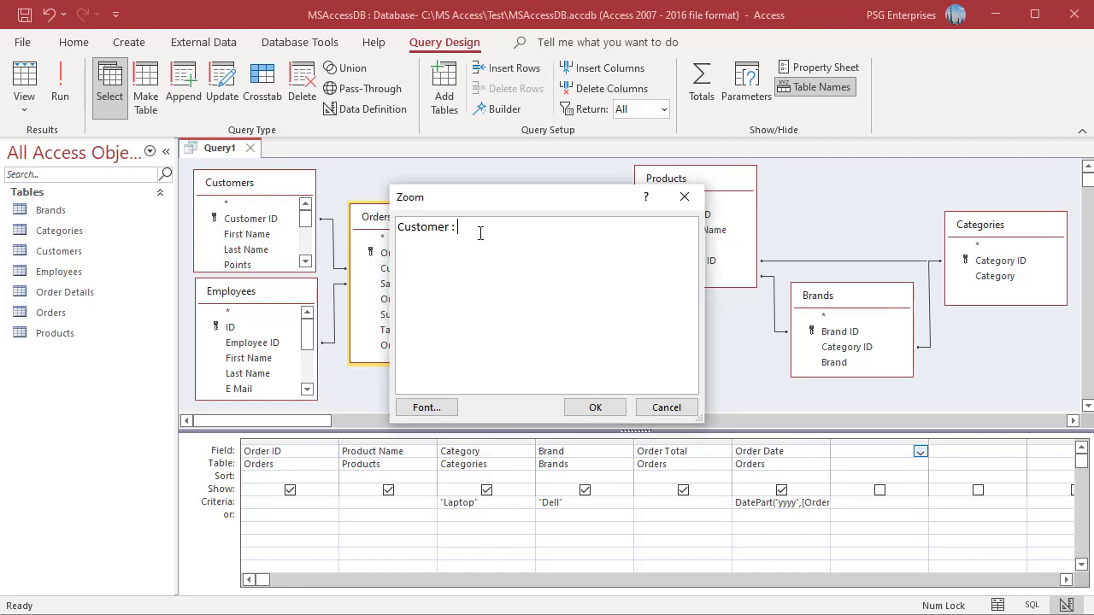
{"action": "type", "text": "[Customers].[First Name]+\" \"+[Customers].[Last Name]"}
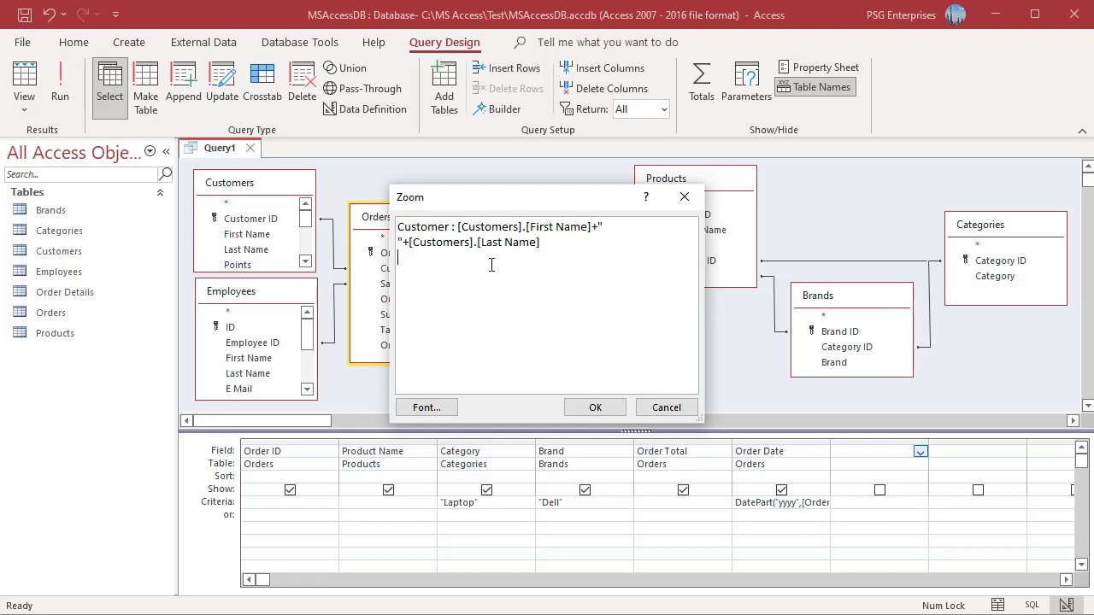
{"action": "left_click", "coordinate": [593, 407]}
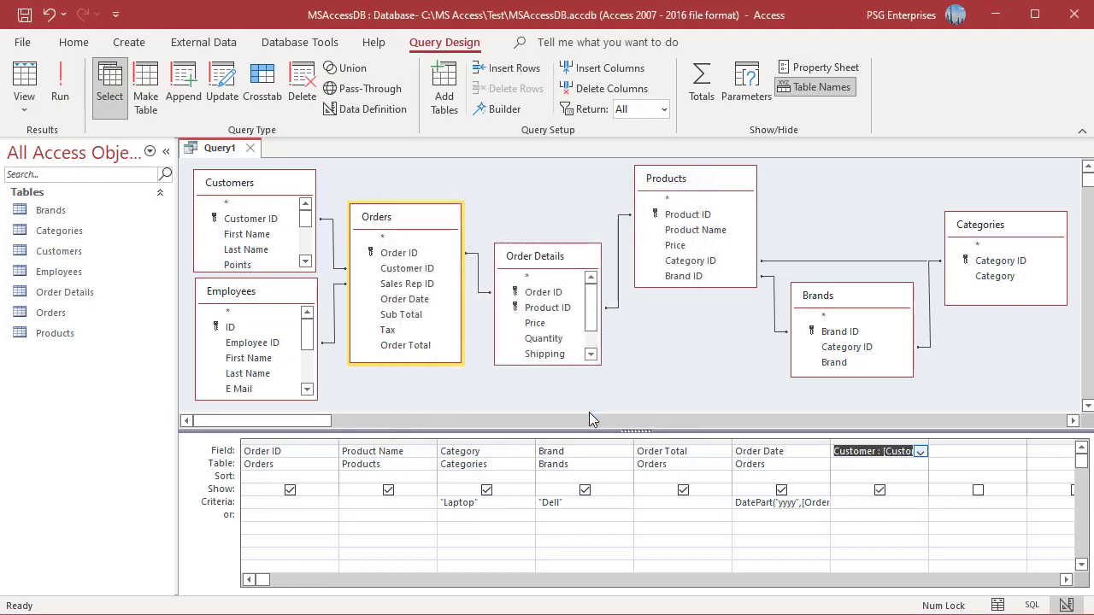
Add the field Sales Rep : [Employees].[First Name]+" "+[Employees].[Last Name] to the grid.
{"action": "left_click", "coordinate": [967, 451]}
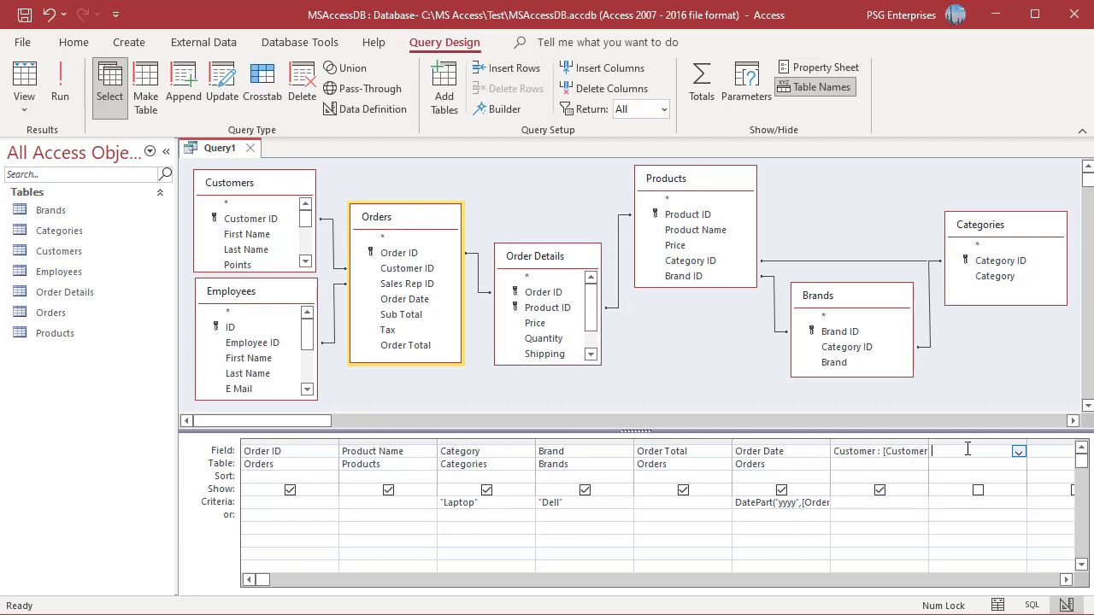
{"action": "right_click", "coordinate": [968, 448]}
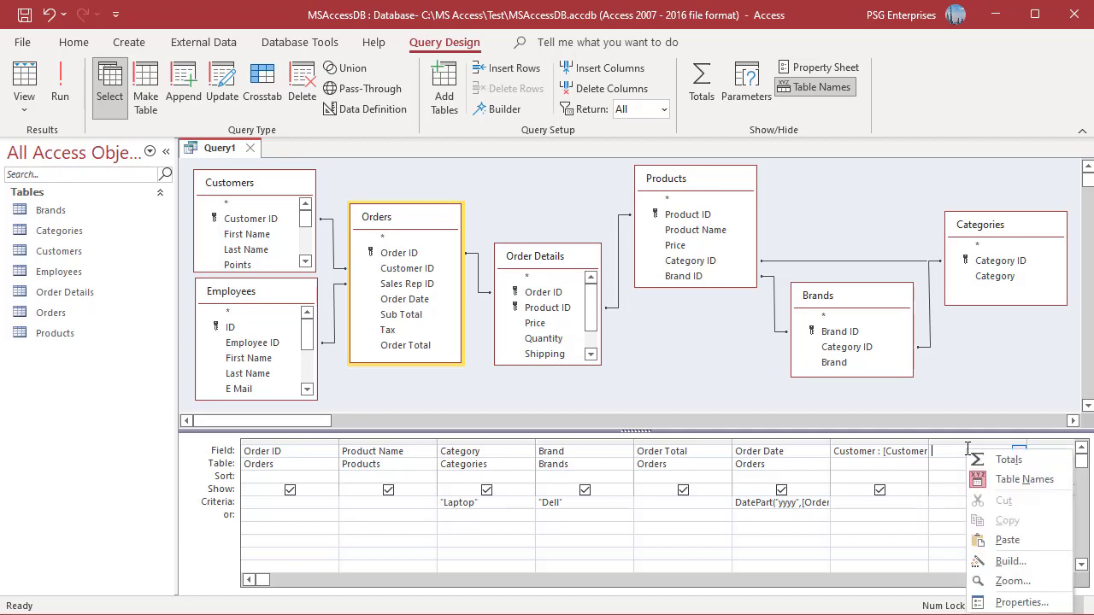
{"action": "left_click", "coordinate": [1008, 581]}
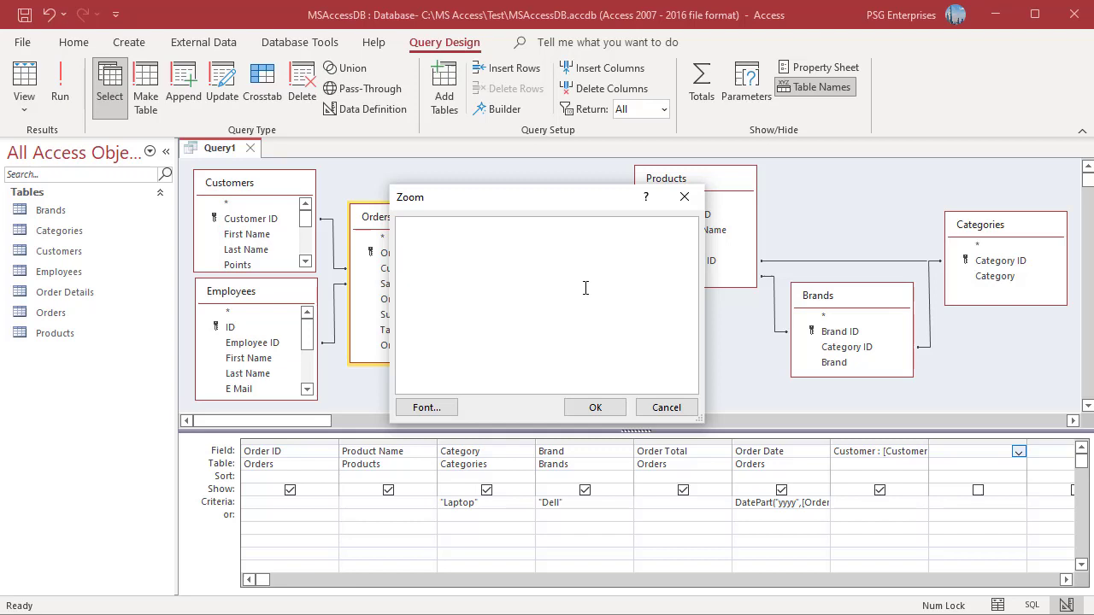
{"action": "type", "text": "Sales Rep :"}
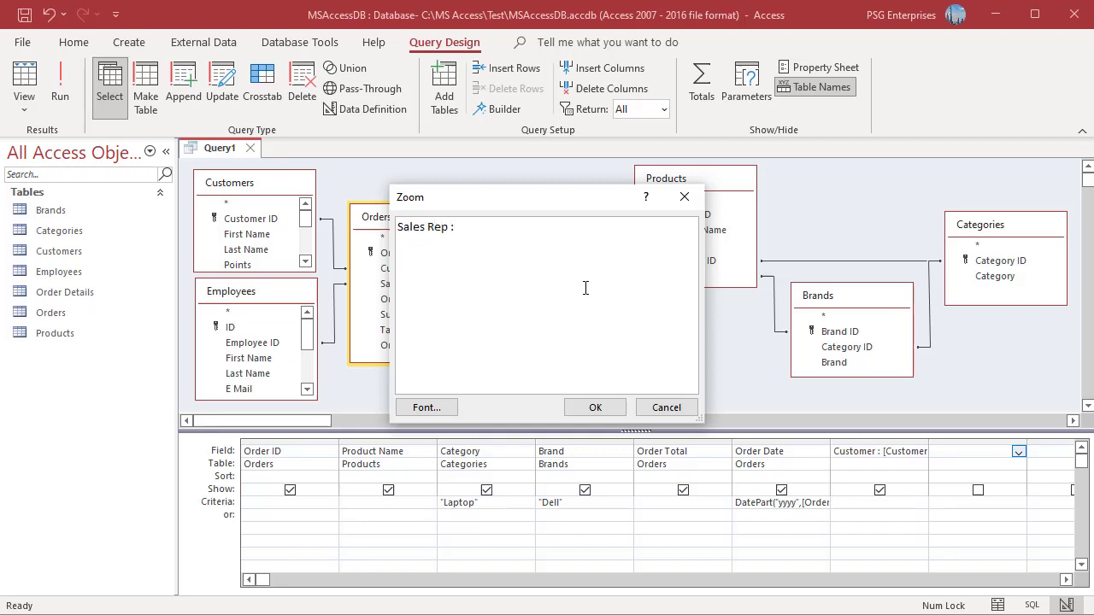
{"action": "type", "text": "[Employees].[First Name]+\" \"+[Employees].[Last Name]"}
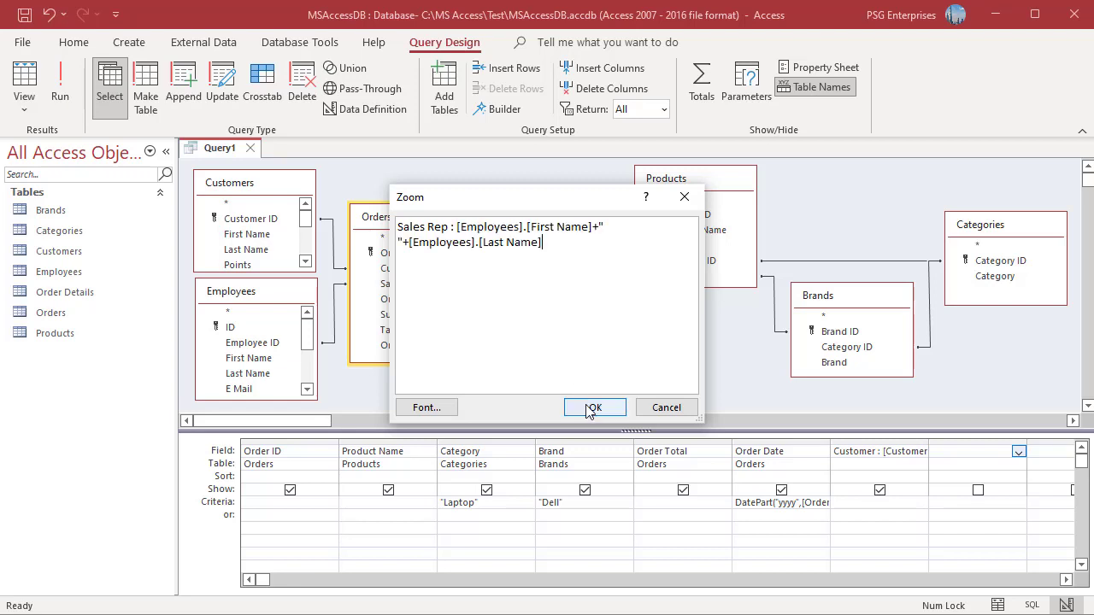
{"action": "left_click", "coordinate": [593, 408]}
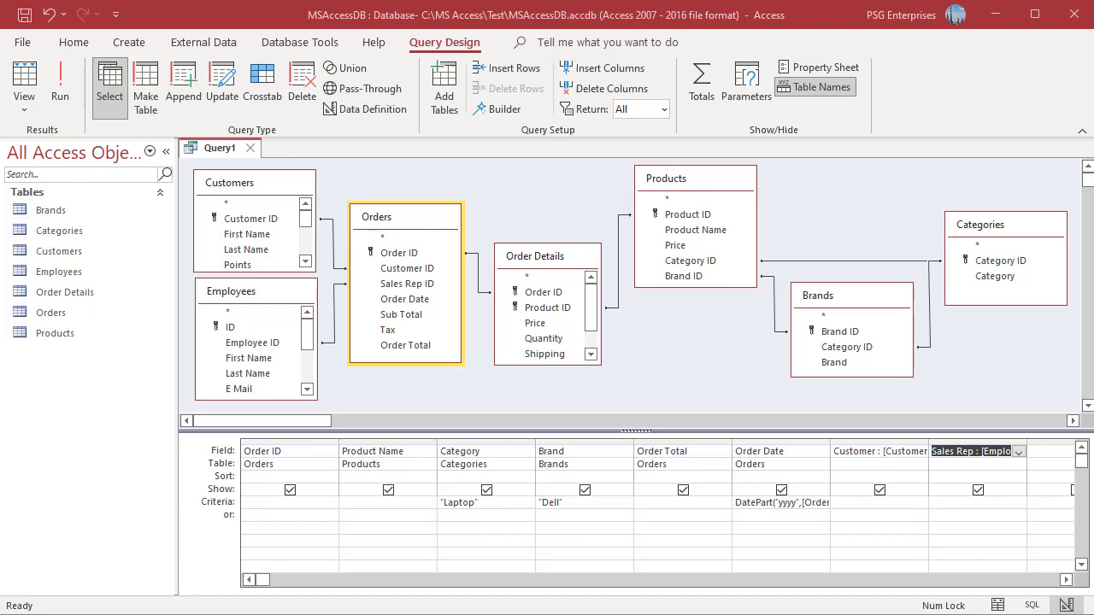
Add the field Commission : CCur([Order Total] * 0.25) to the query grid.
{"action": "left_click", "coordinate": [1045, 451]}
{"action": "right_click", "coordinate": [1045, 451]}
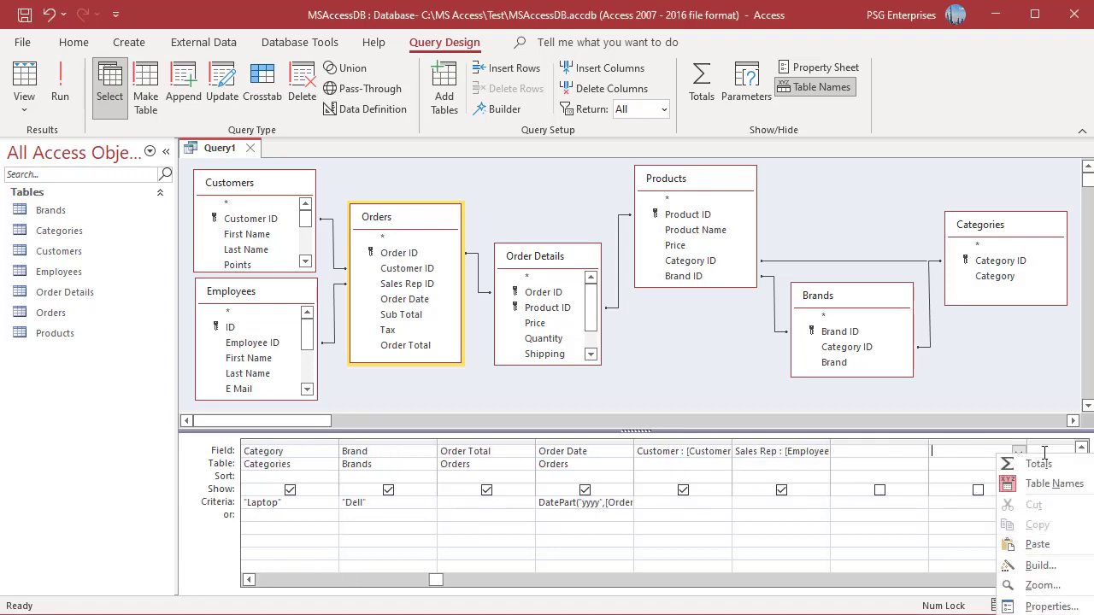
{"action": "left_click", "coordinate": [841, 453]}
{"action": "right_click", "coordinate": [842, 455]}
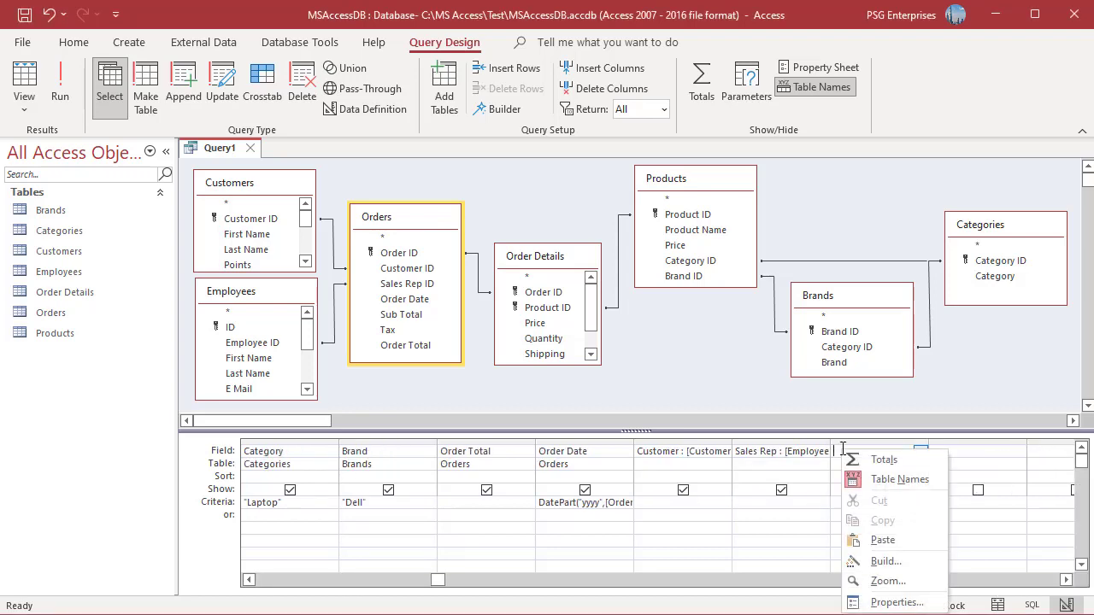
{"action": "left_click", "coordinate": [880, 585]}
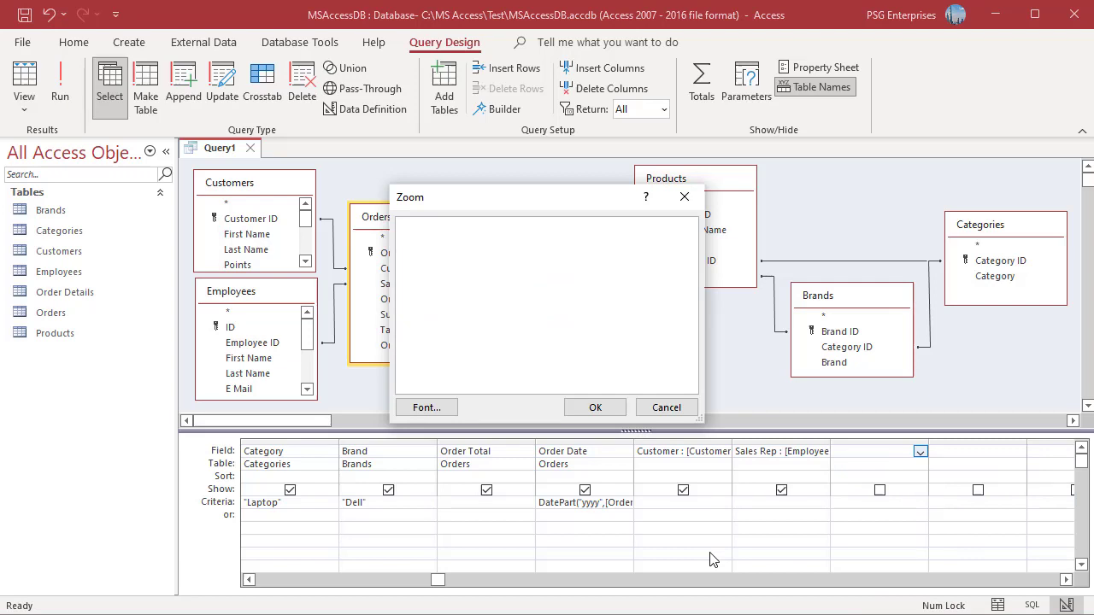
{"action": "type", "text": "Commission : Ccur([Order Total] * 0.25)"}
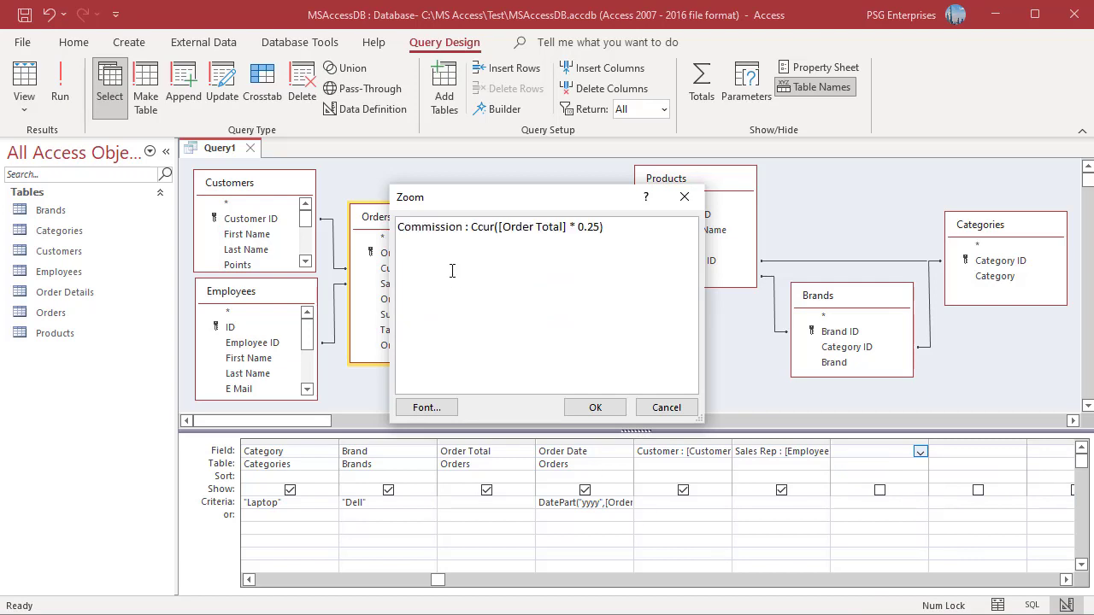
{"action": "left_click", "coordinate": [594, 407]}
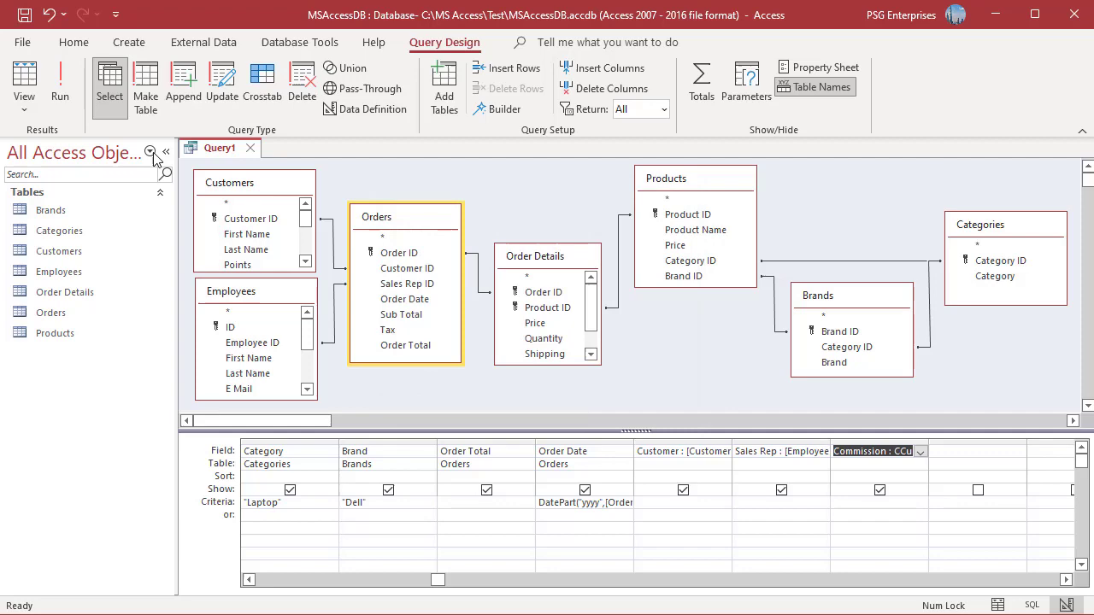
{"action": "left_click", "coordinate": [60, 99]}
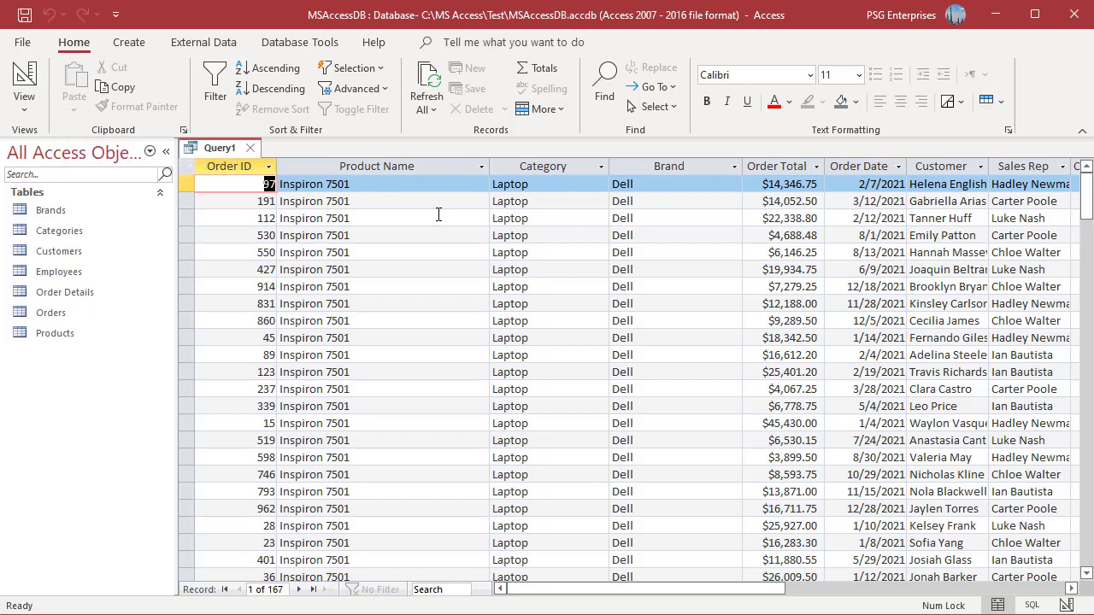
{"action": "left_click", "coordinate": [1065, 605]}
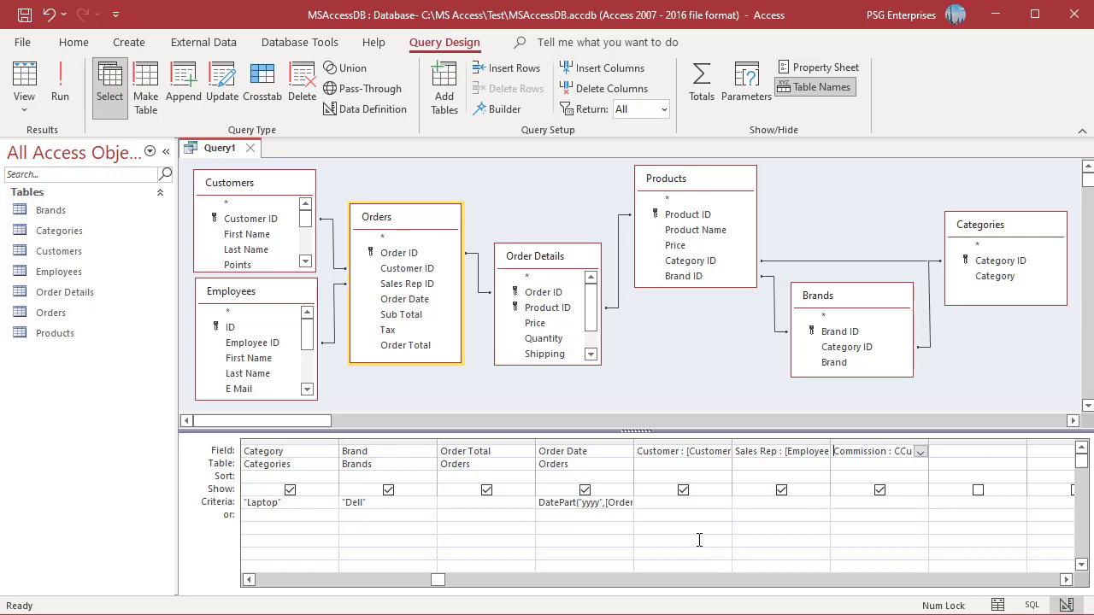
Drag the Customer column to sit directly after Order ID.
{"action": "left_click", "coordinate": [684, 442]}
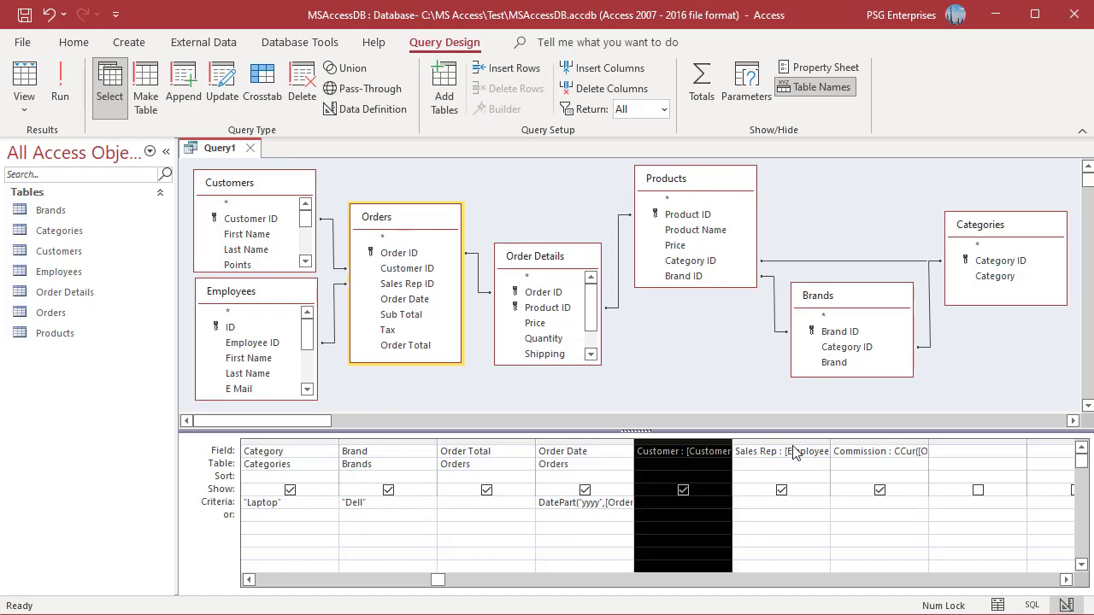
{"action": "left_click_drag", "start_coordinate": [683, 442], "coordinate": [359, 459]}
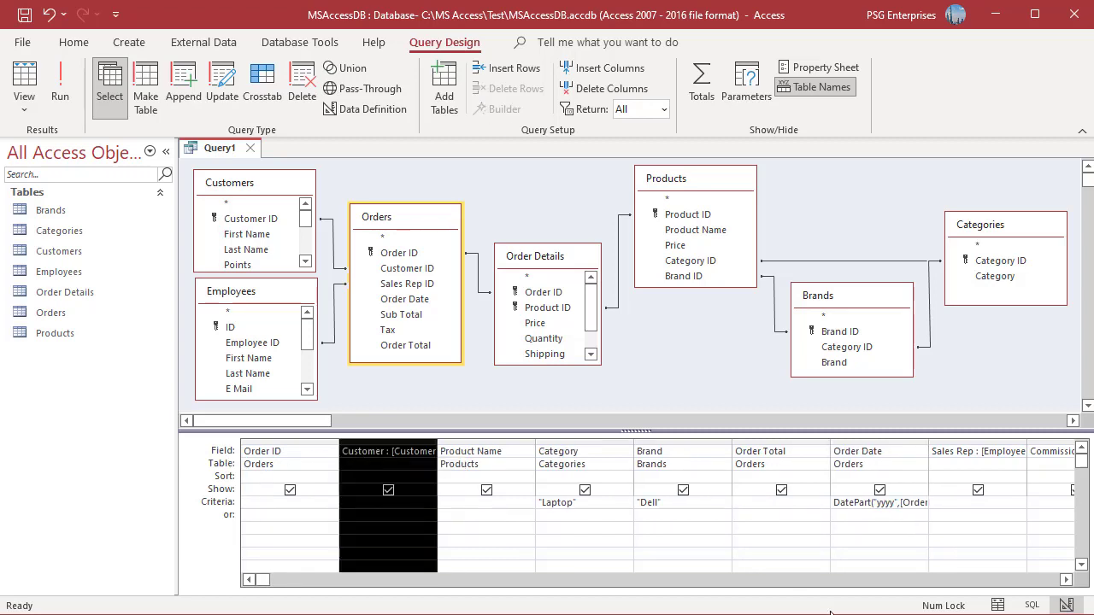
{"action": "left_click", "coordinate": [297, 561]}
Run the query to check the new column order, then return to Design View.
{"action": "left_click", "coordinate": [64, 97]}
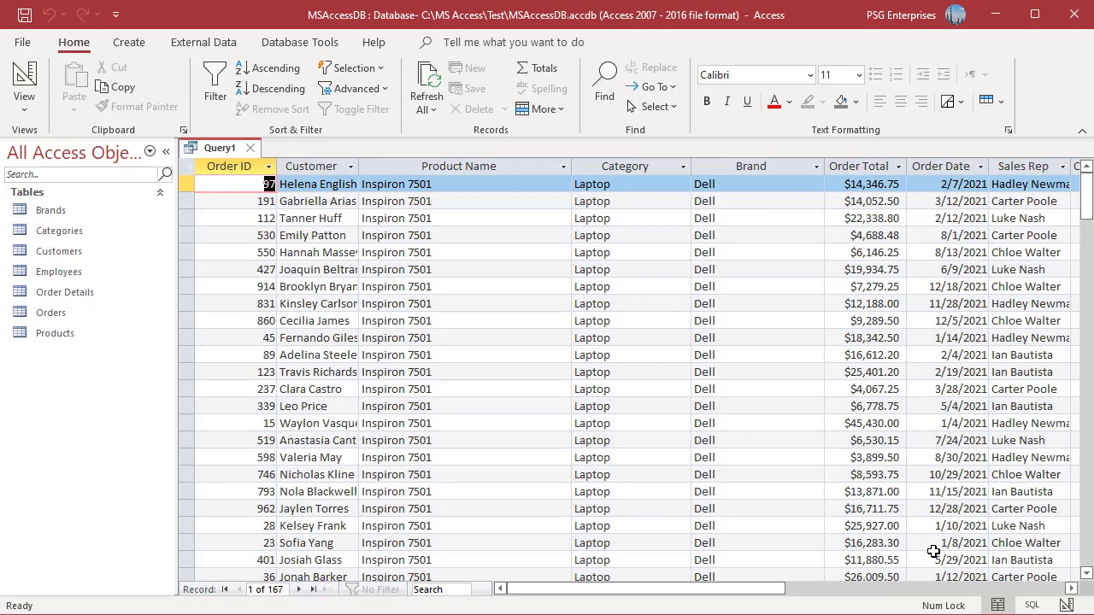
{"action": "left_click_drag", "start_coordinate": [752, 588], "coordinate": [646, 604]}
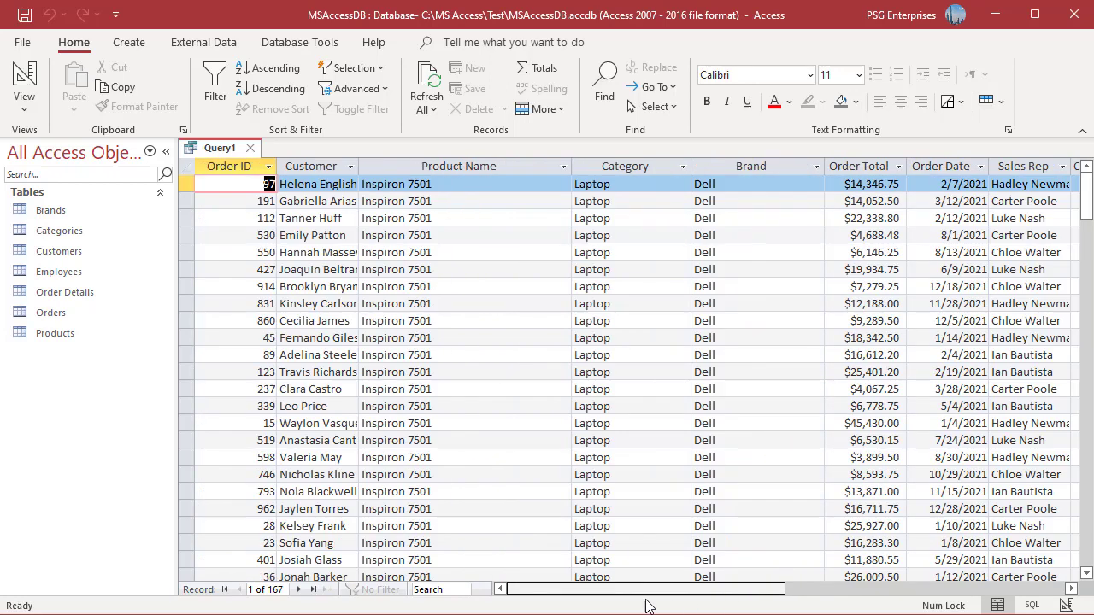
{"action": "left_click", "coordinate": [1067, 604]}
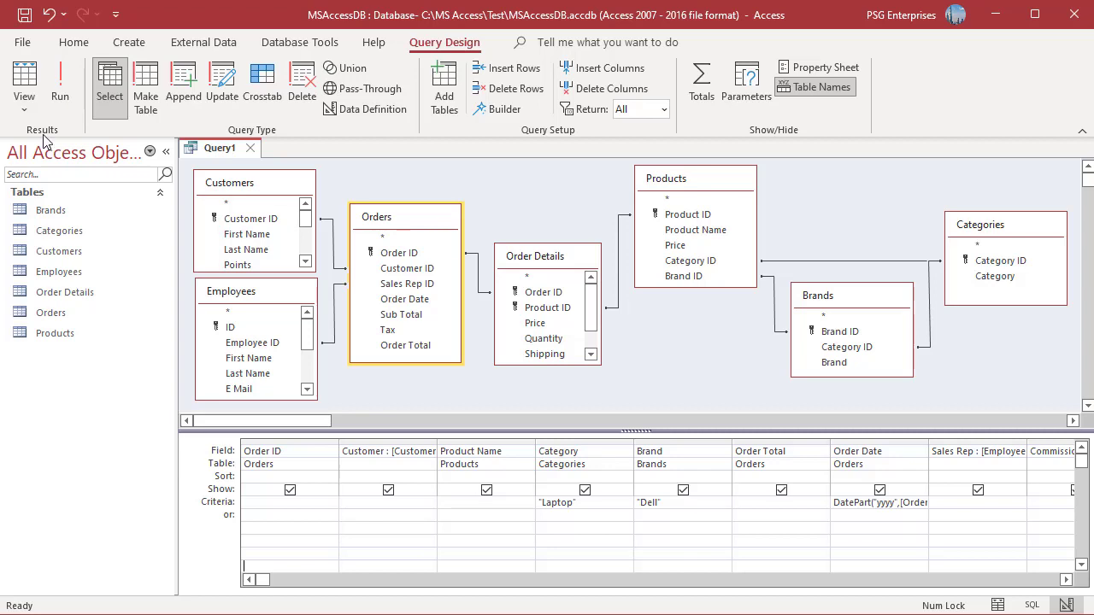
Make Query1 a make-table query into 2021DellSales and run it, pasting 167 rows.
{"action": "left_click", "coordinate": [145, 92]}
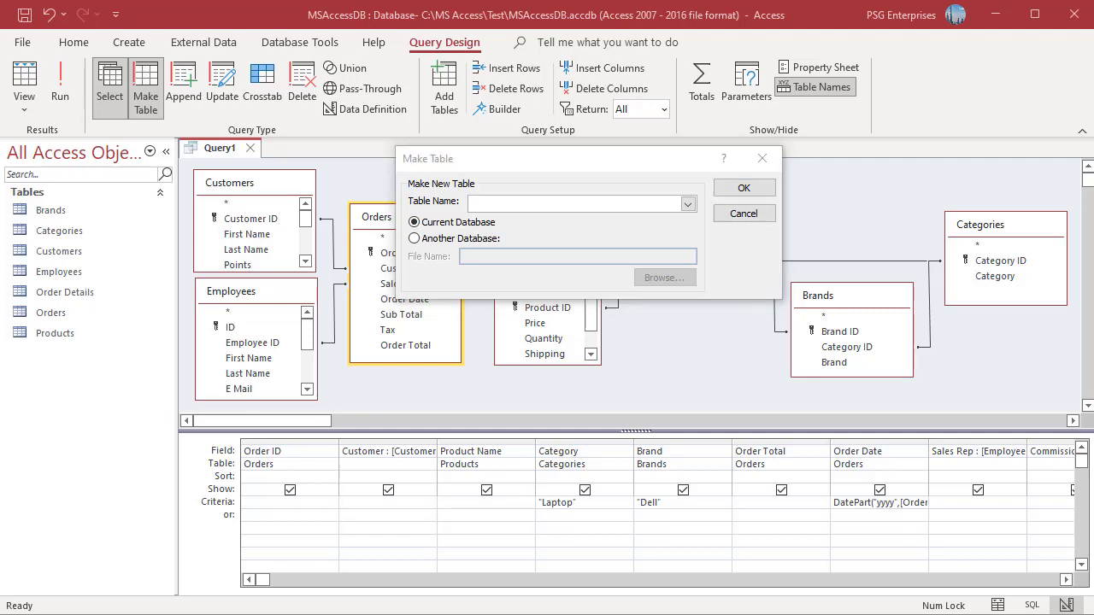
{"action": "left_click", "coordinate": [527, 204]}
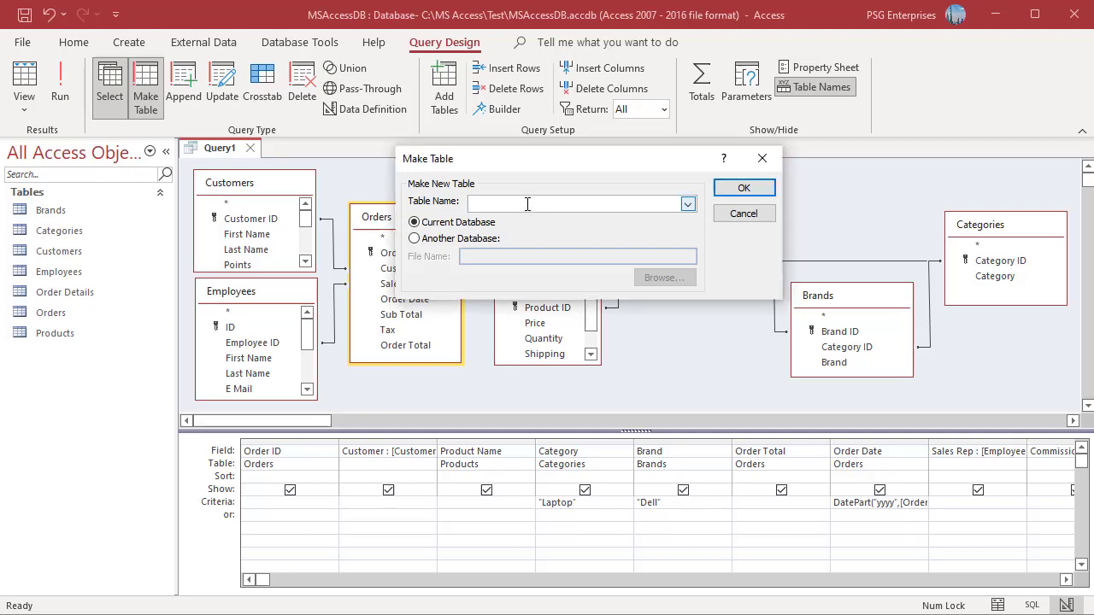
{"action": "type", "text": "2021DellSales"}
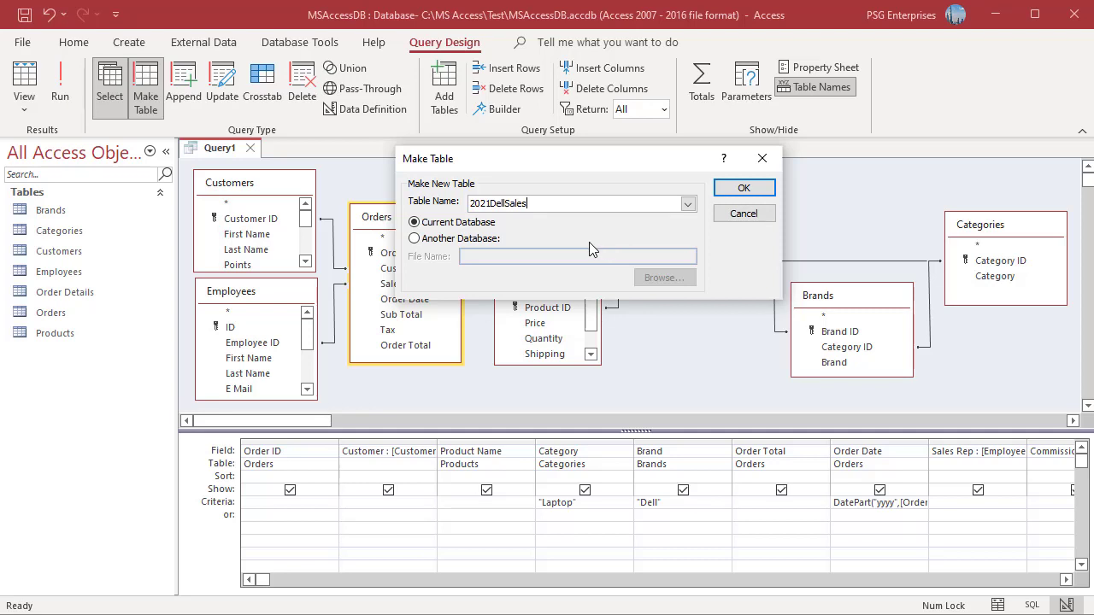
{"action": "left_click", "coordinate": [742, 188]}
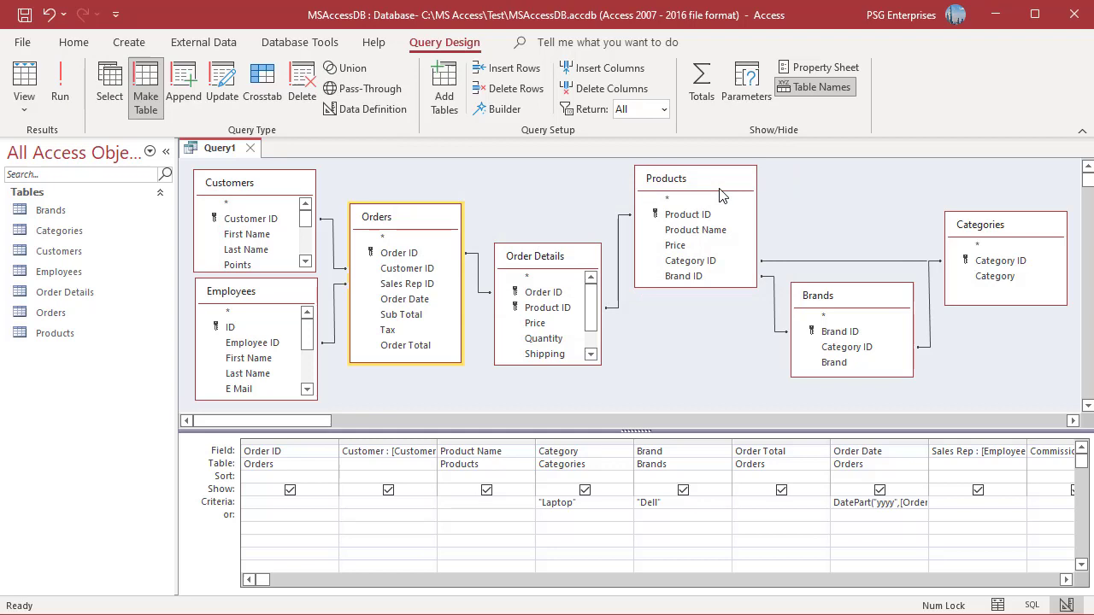
{"action": "left_click", "coordinate": [69, 93]}
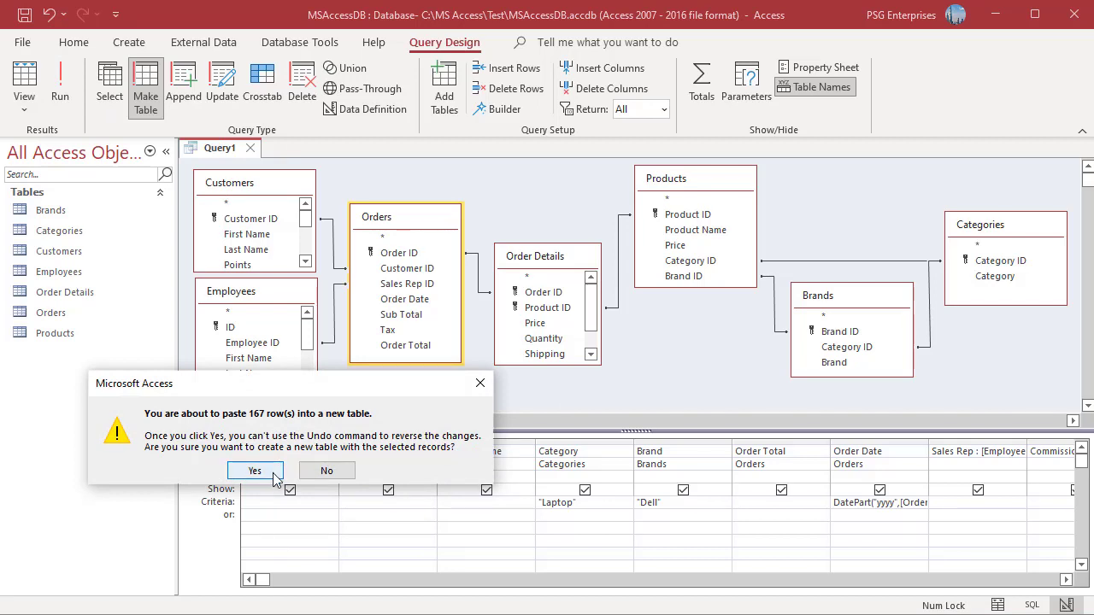
{"action": "left_click", "coordinate": [255, 471]}
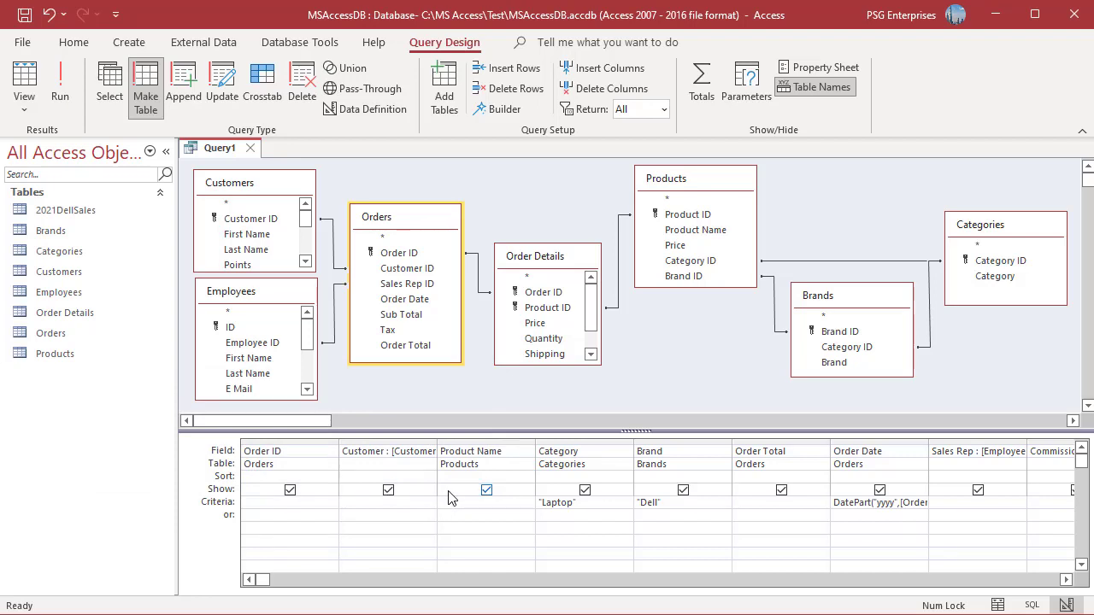
Open the 2021DellSales table and widen its Product Name column.
{"action": "double_click", "coordinate": [65, 212]}
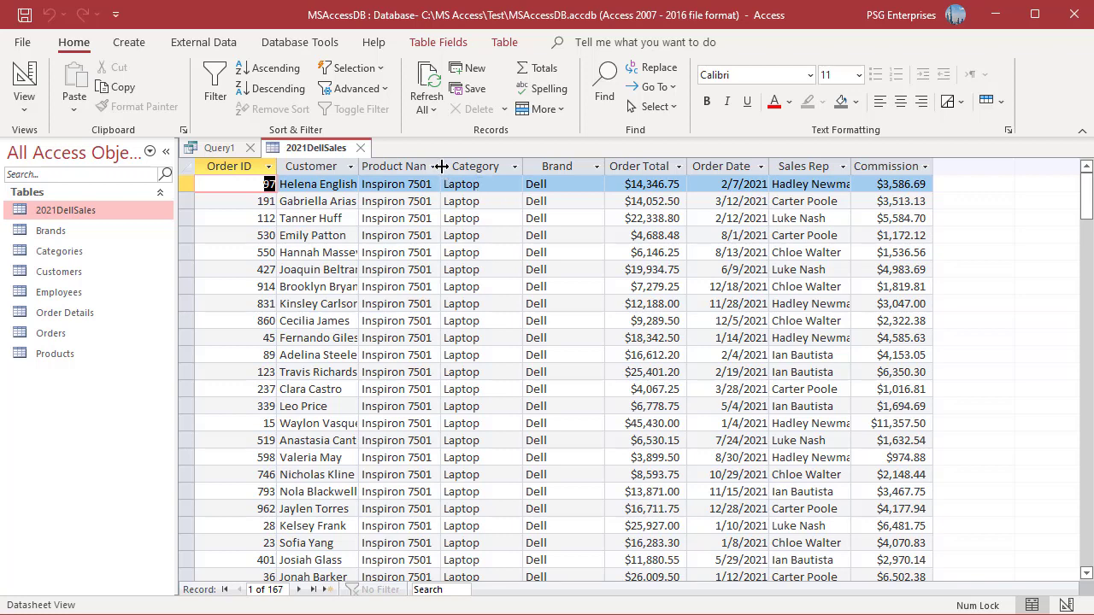
{"action": "left_click_drag", "start_coordinate": [442, 166], "coordinate": [463, 165]}
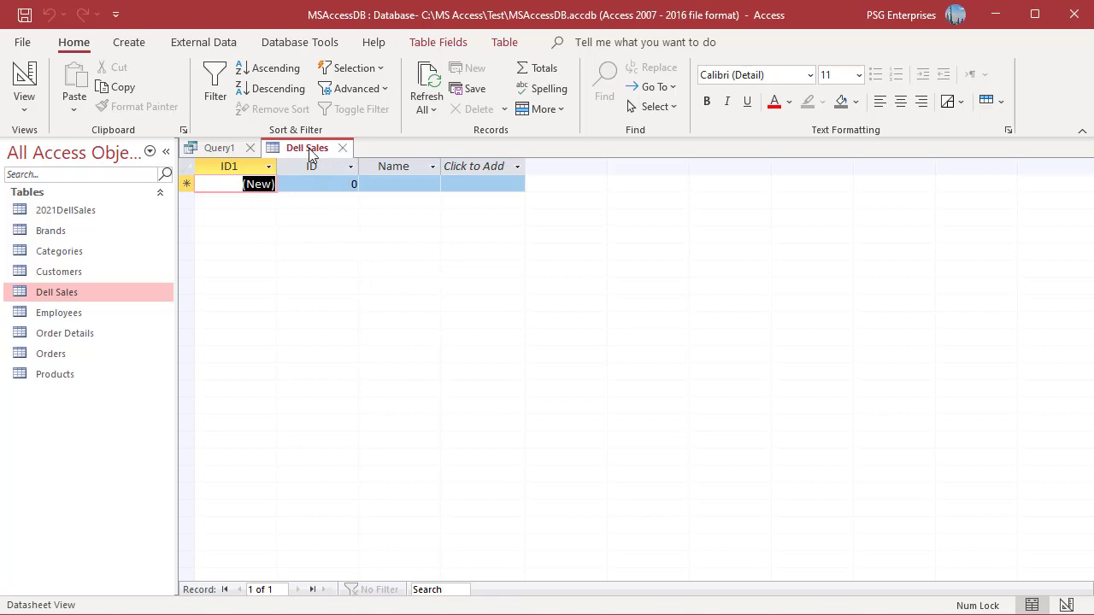
Rerun the make-table query into Dell Sales, replacing it with the 167 rows, and open it.
{"action": "left_click", "coordinate": [345, 149]}
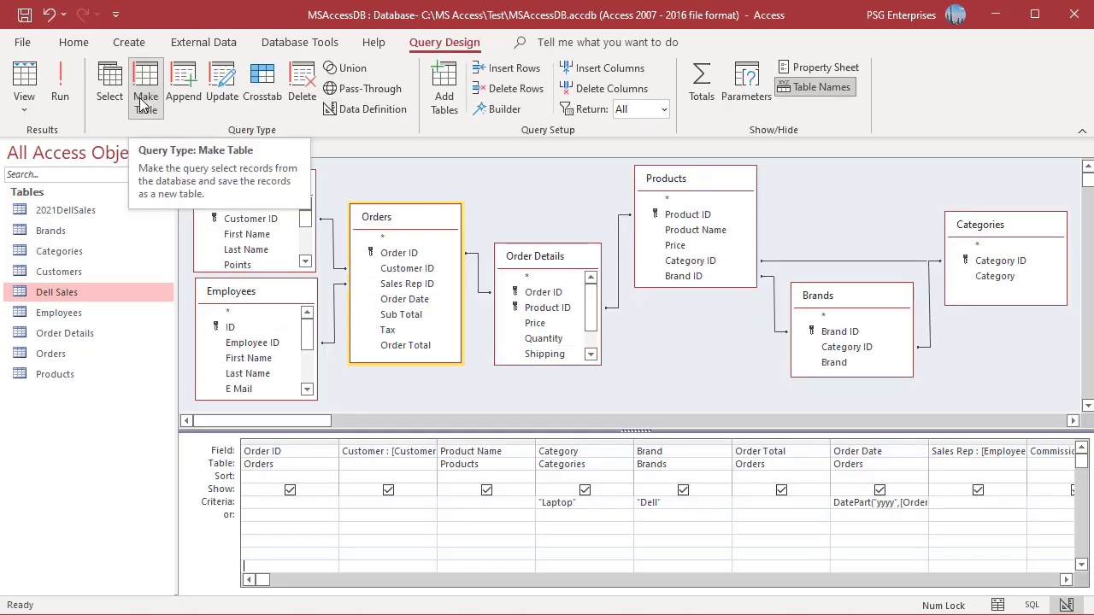
{"action": "left_click", "coordinate": [143, 104]}
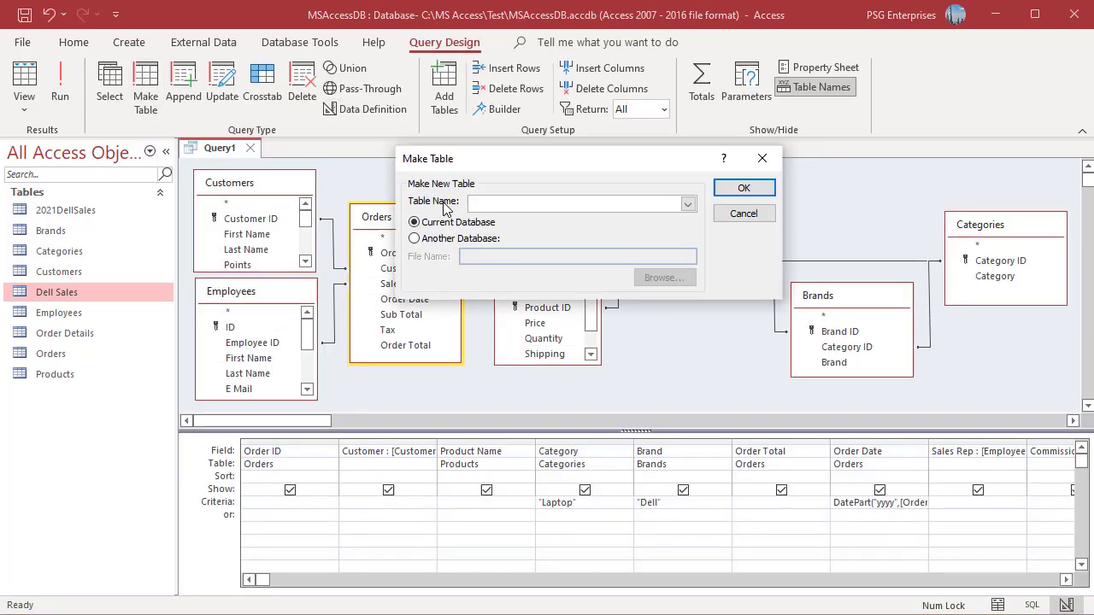
{"action": "left_click", "coordinate": [688, 205]}
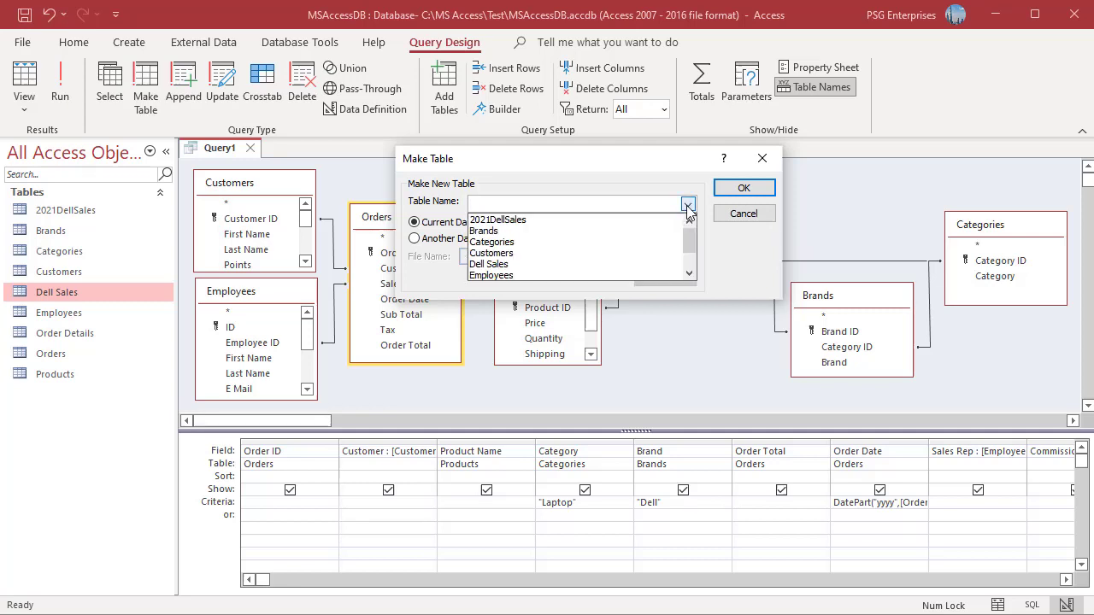
{"action": "left_click", "coordinate": [502, 264]}
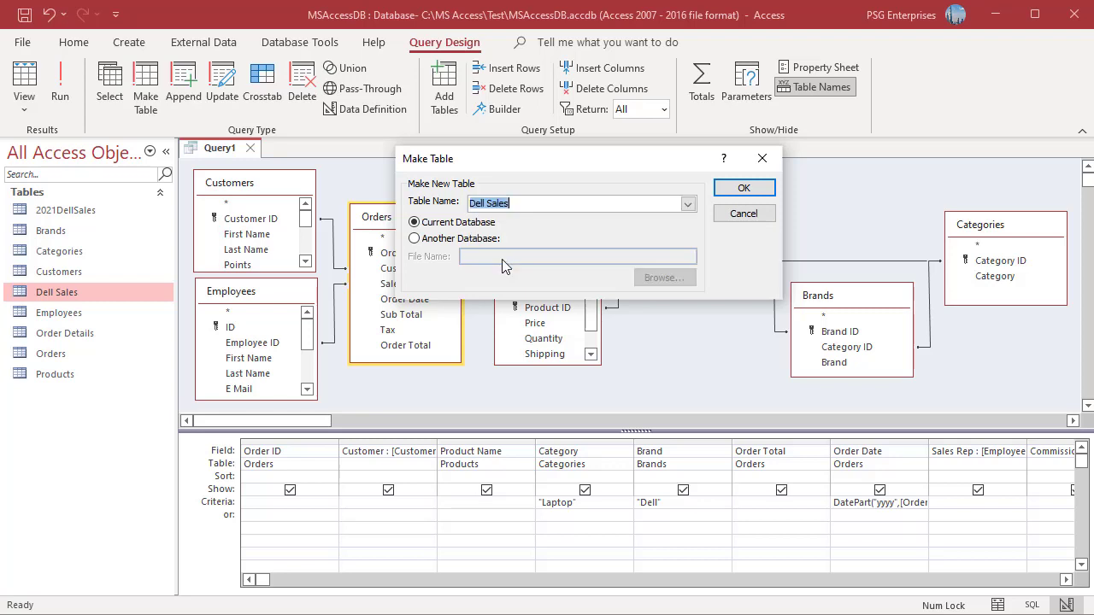
{"action": "left_click", "coordinate": [742, 188]}
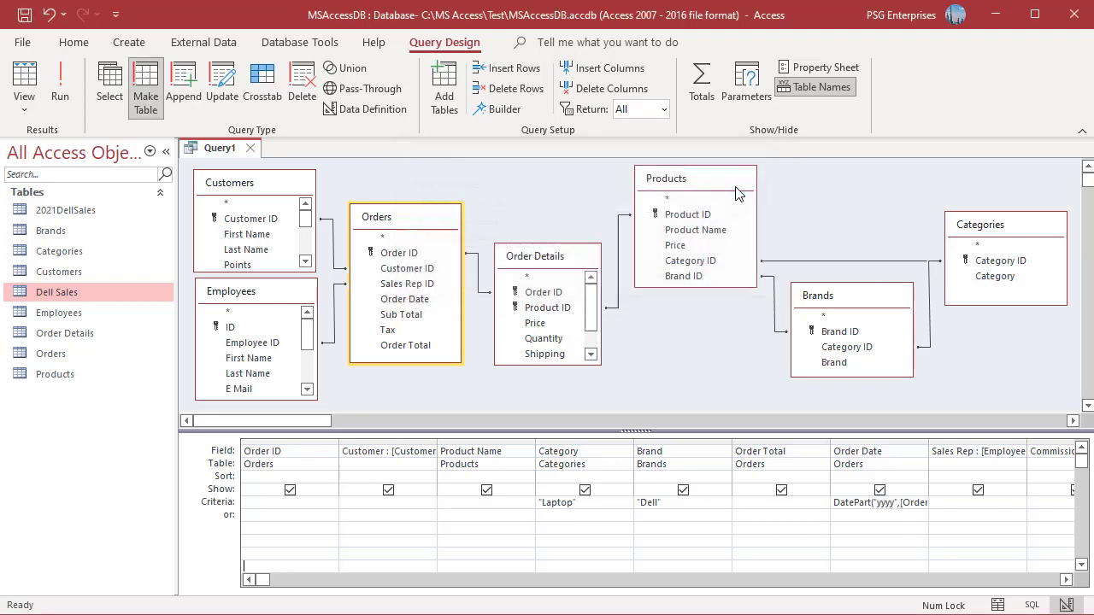
{"action": "left_click", "coordinate": [61, 92]}
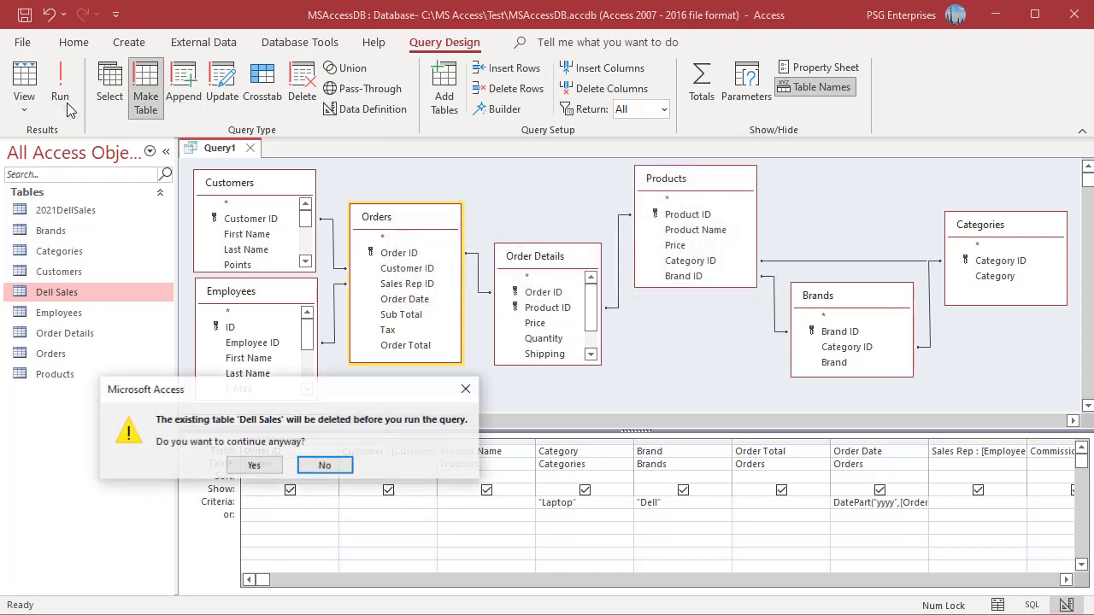
{"action": "left_click", "coordinate": [273, 470]}
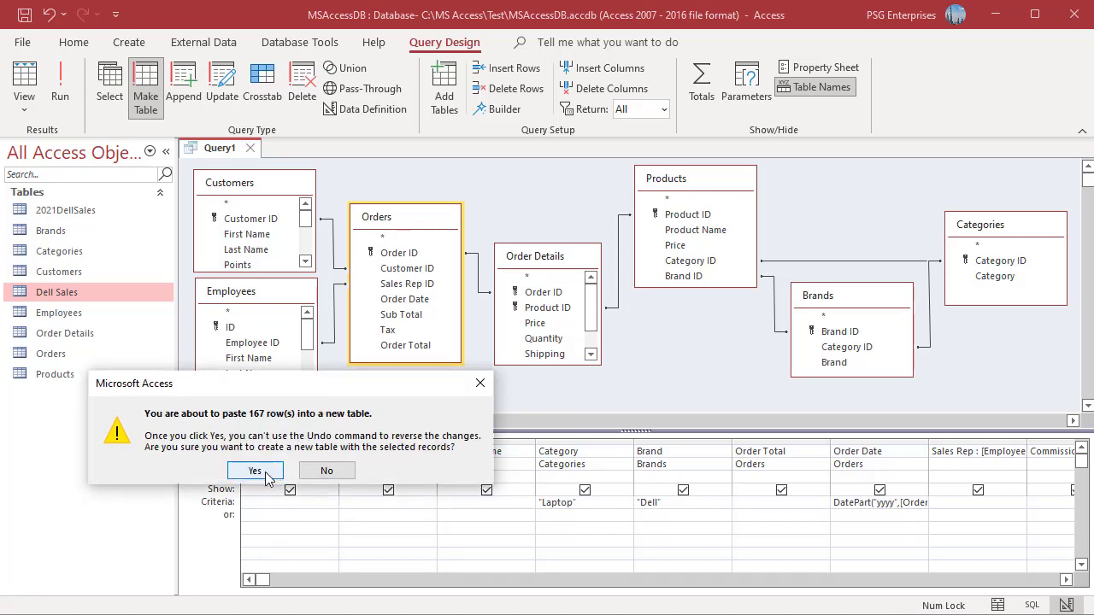
{"action": "left_click", "coordinate": [263, 475]}
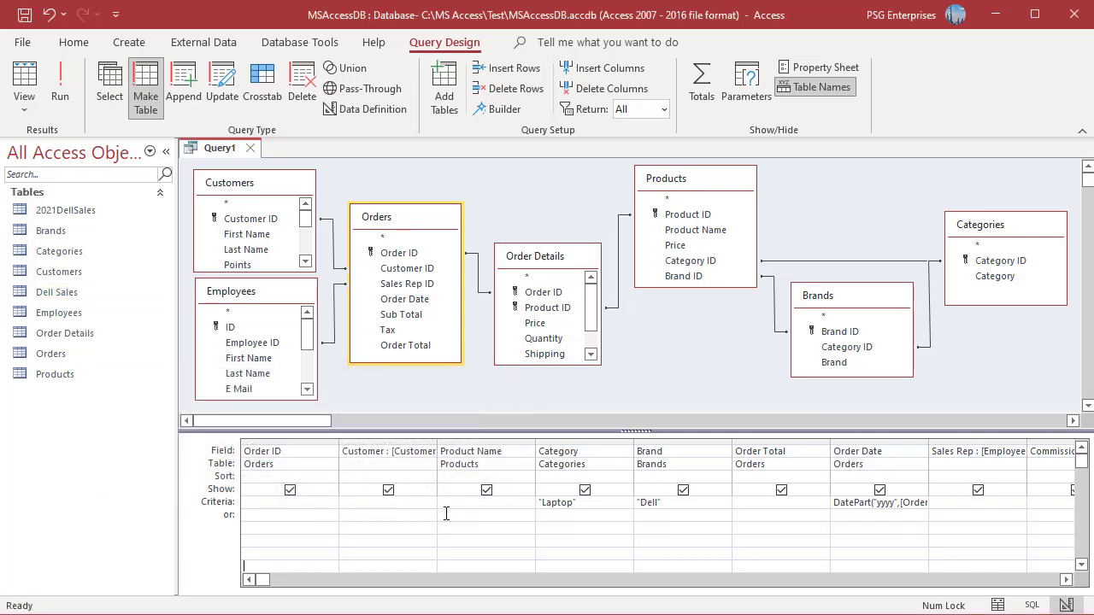
{"action": "double_click", "coordinate": [57, 293]}
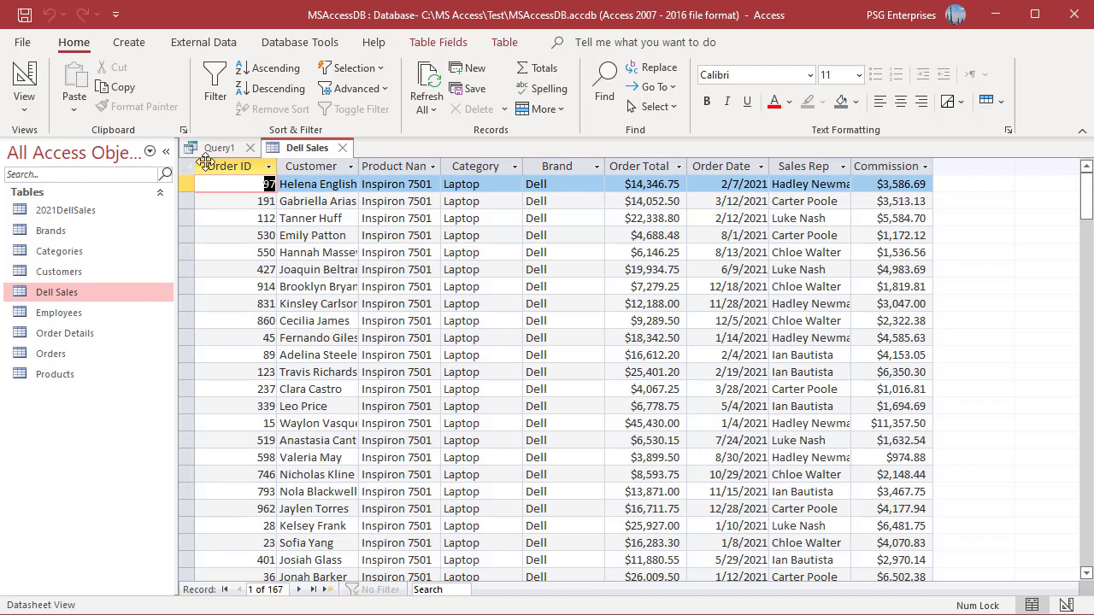
Retarget the make-table query to Dell Sales in MSAccessTestDB.accdb and run it, pasting 167 rows.
{"action": "left_click", "coordinate": [343, 148]}
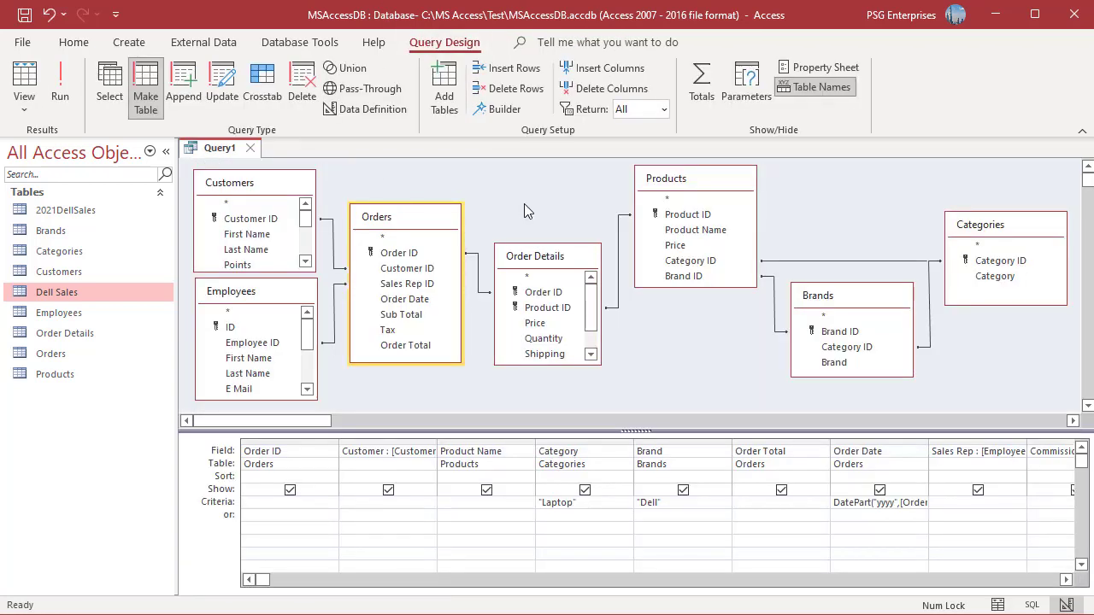
{"action": "left_click", "coordinate": [144, 112]}
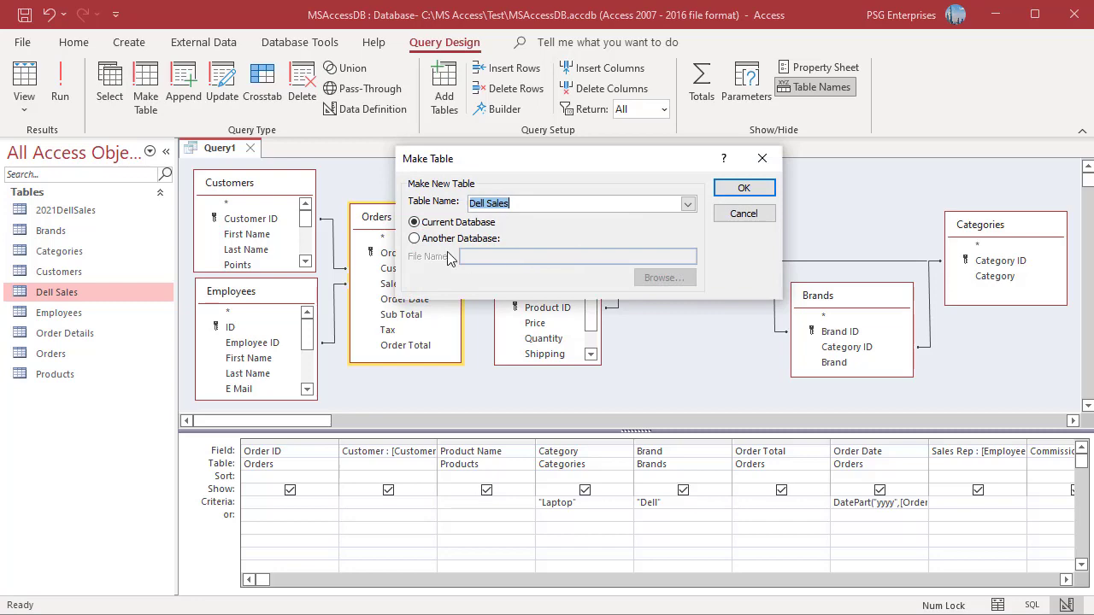
{"action": "left_click", "coordinate": [415, 238]}
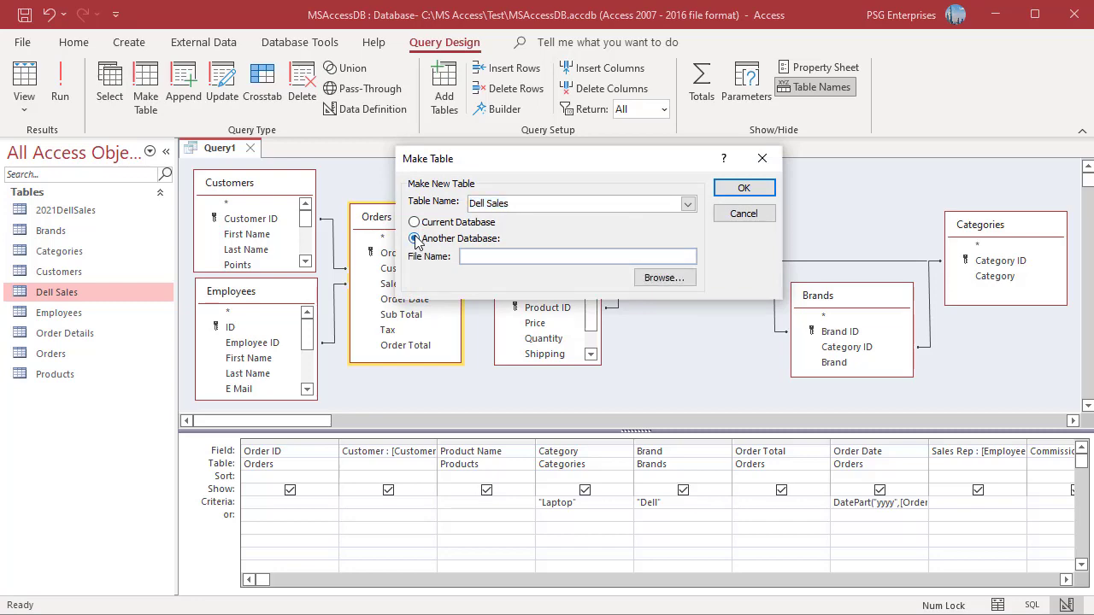
{"action": "left_click", "coordinate": [654, 282]}
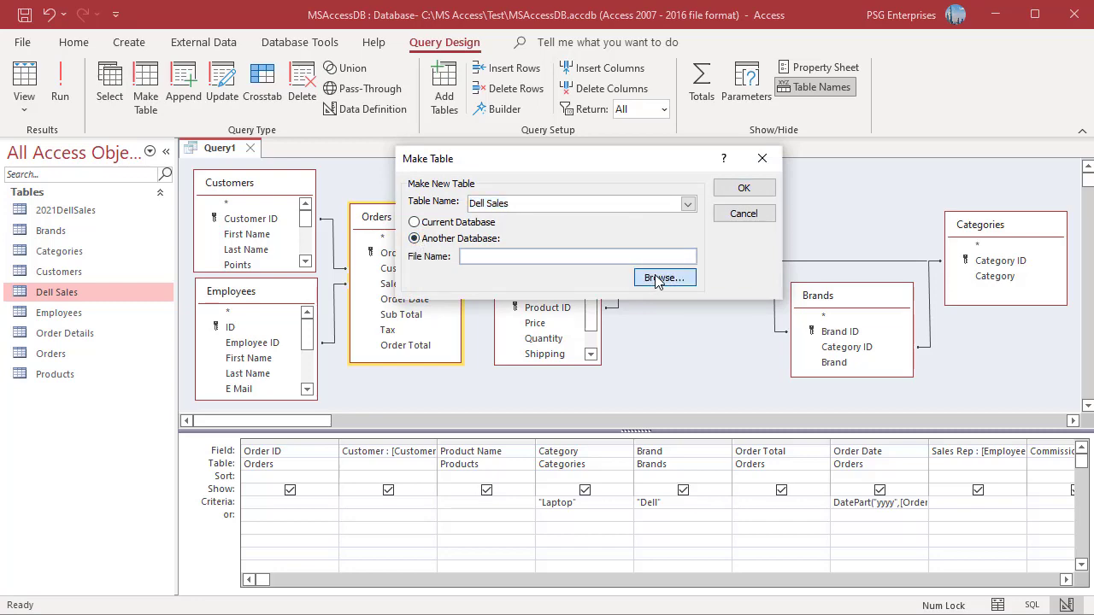
{"action": "left_click", "coordinate": [958, 604]}
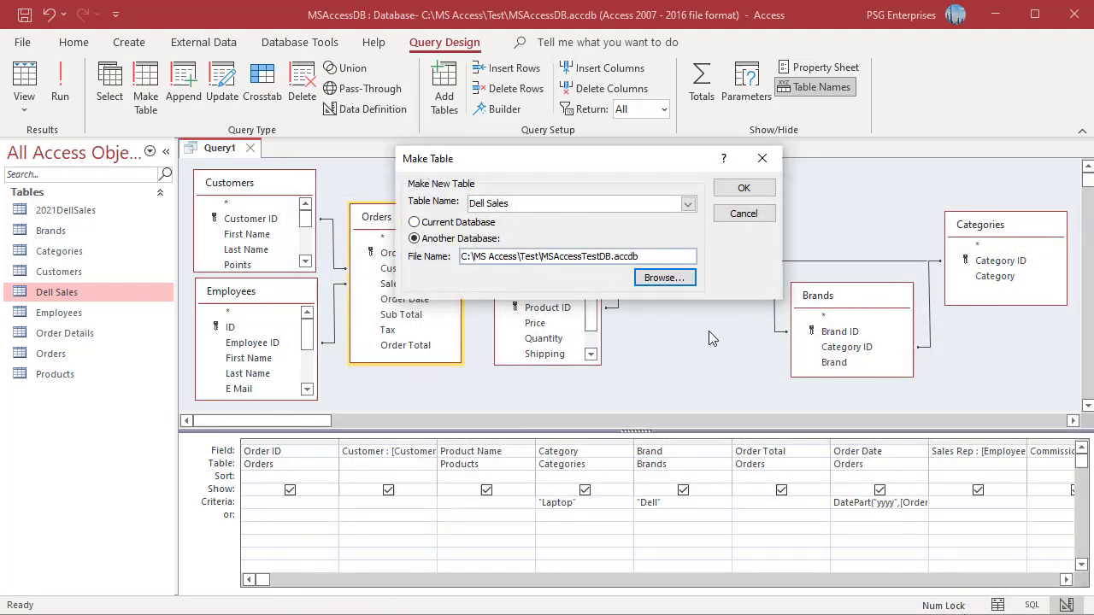
{"action": "left_click", "coordinate": [750, 190]}
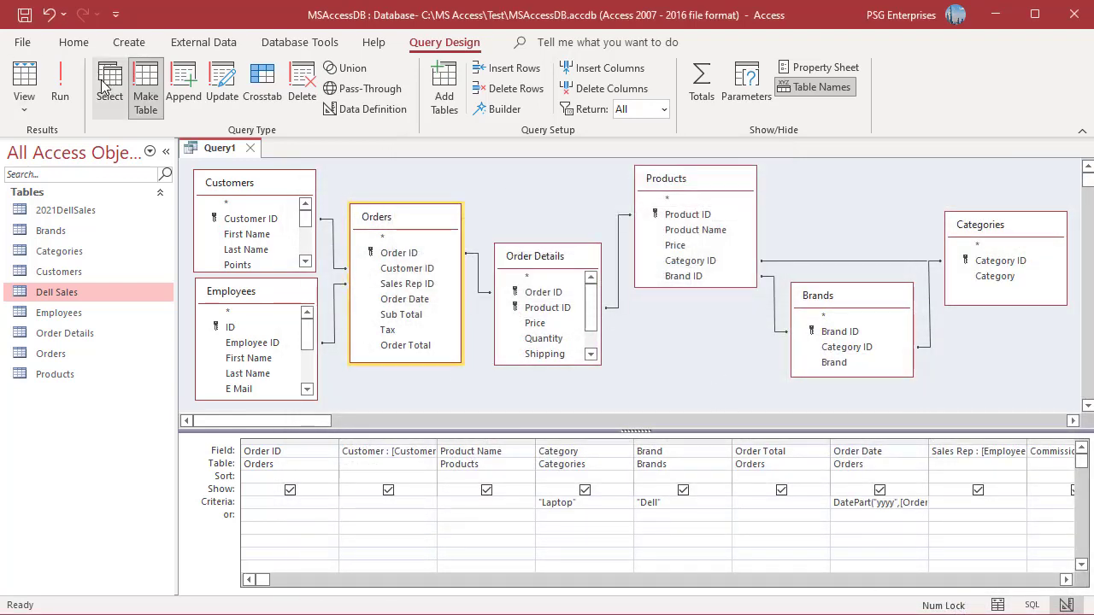
{"action": "left_click", "coordinate": [59, 98]}
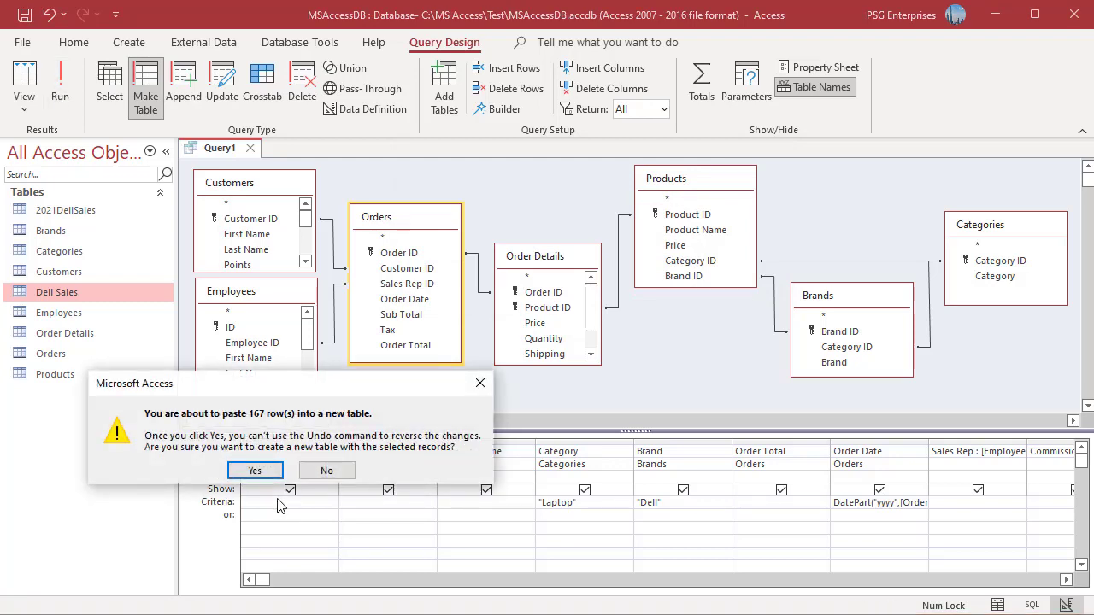
{"action": "left_click", "coordinate": [258, 471]}
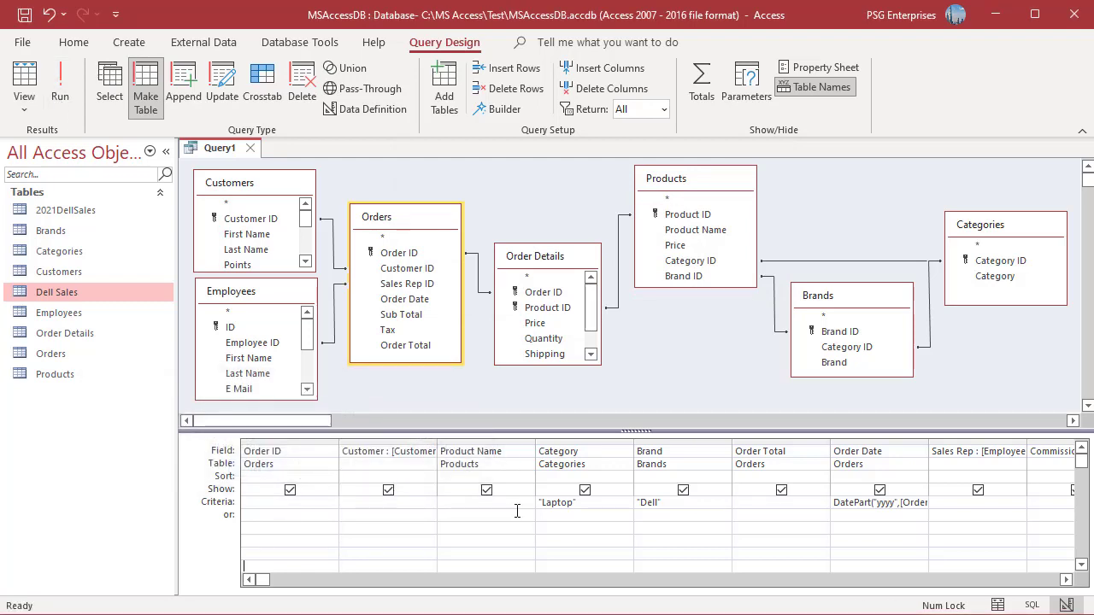
Open MSAccessTestDB.accdb from recent files and view its Dell Sales table with Commission.
{"action": "left_click", "coordinate": [27, 43]}
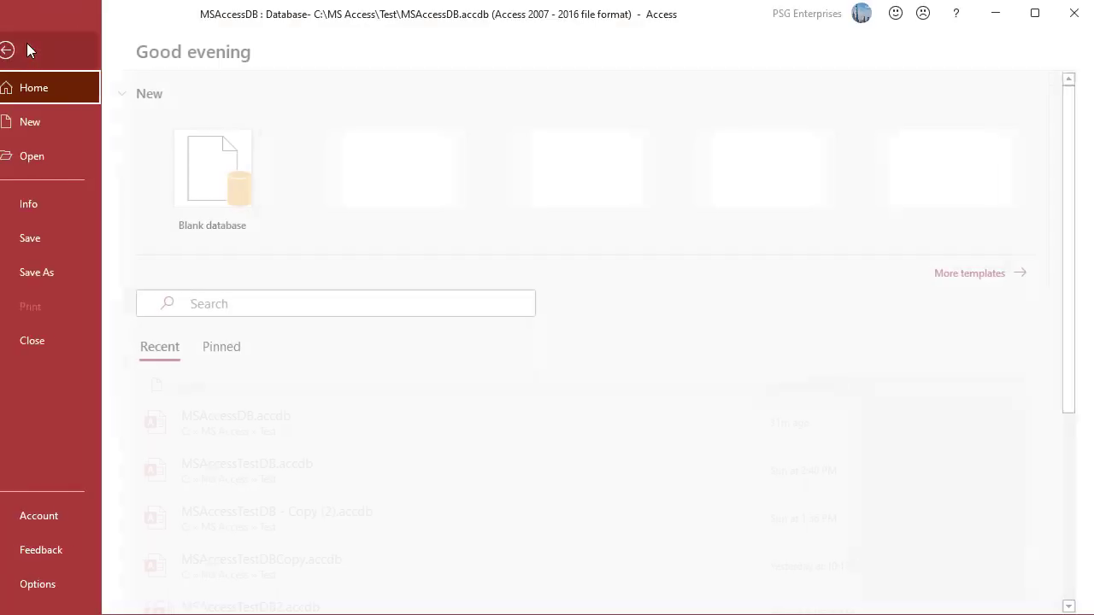
{"action": "left_click", "coordinate": [67, 158]}
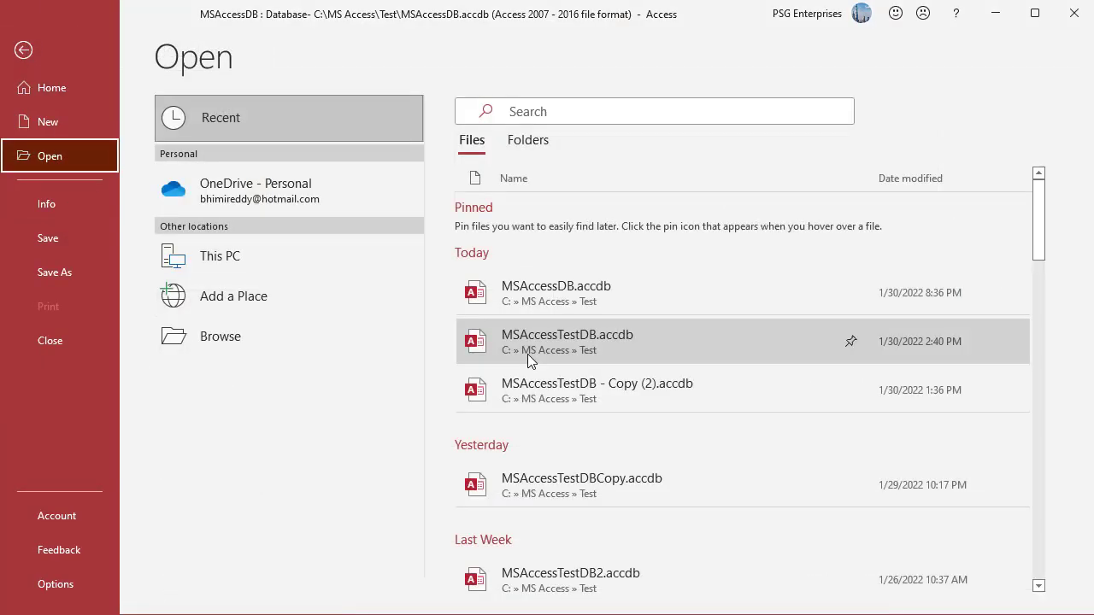
{"action": "left_click", "coordinate": [527, 354]}
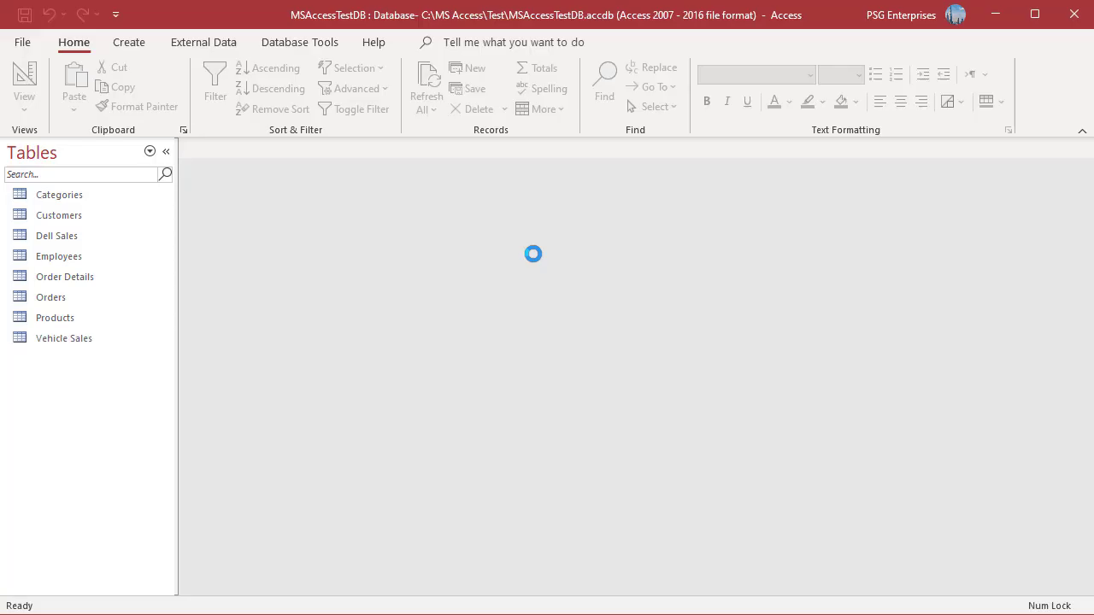
{"action": "double_click", "coordinate": [53, 238]}
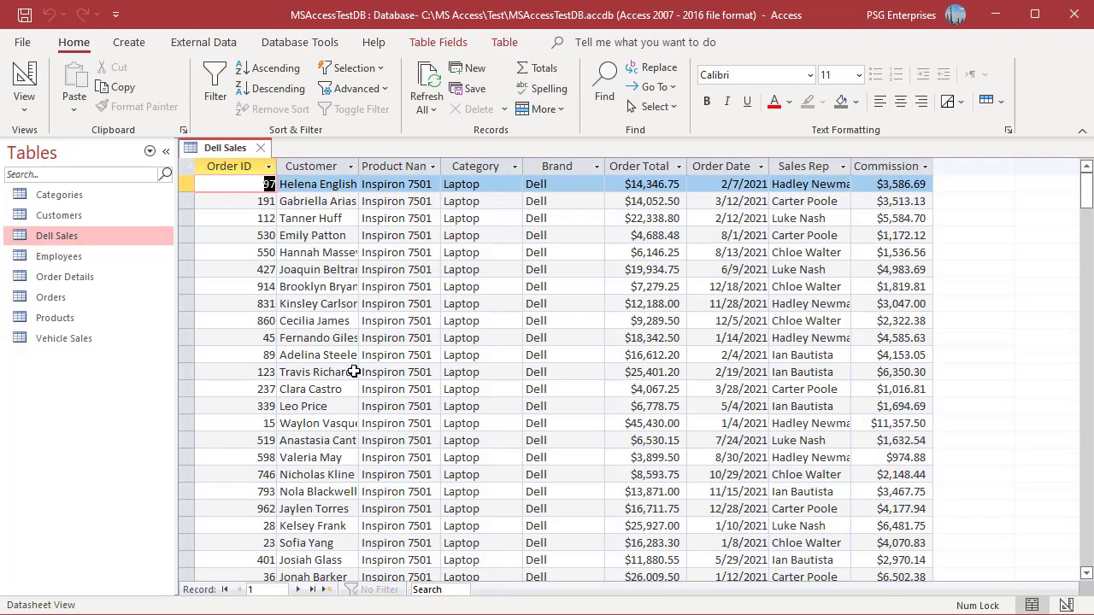